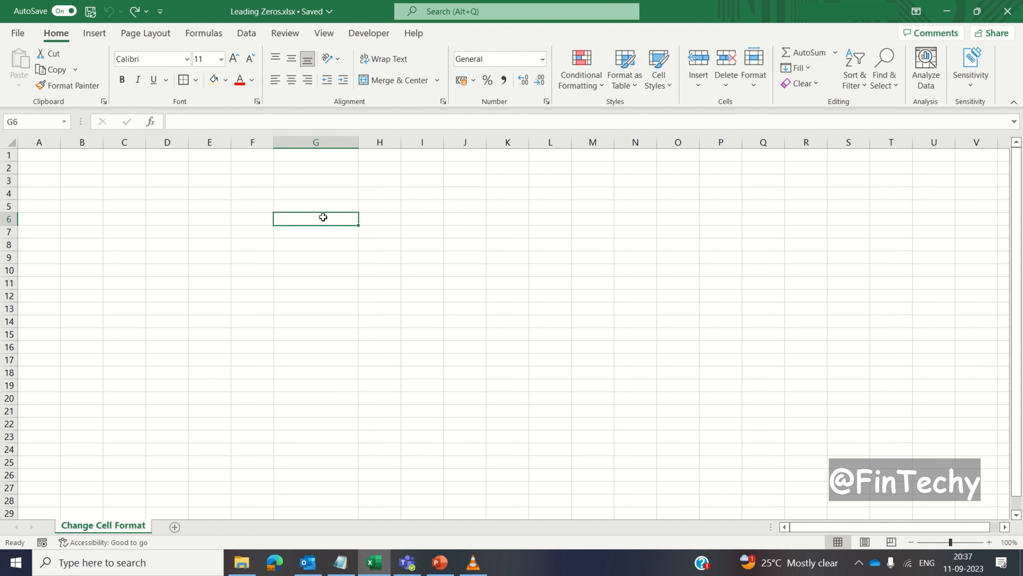
- Fill cells G6:G20 with light gold and set their number format to Text
drag(322, 217, 310, 398)
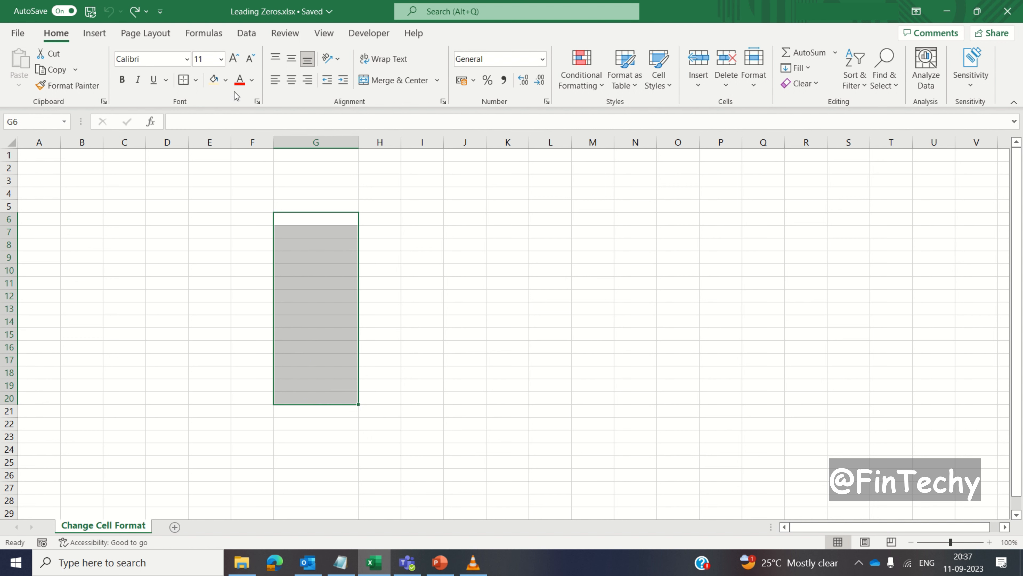
click(226, 81)
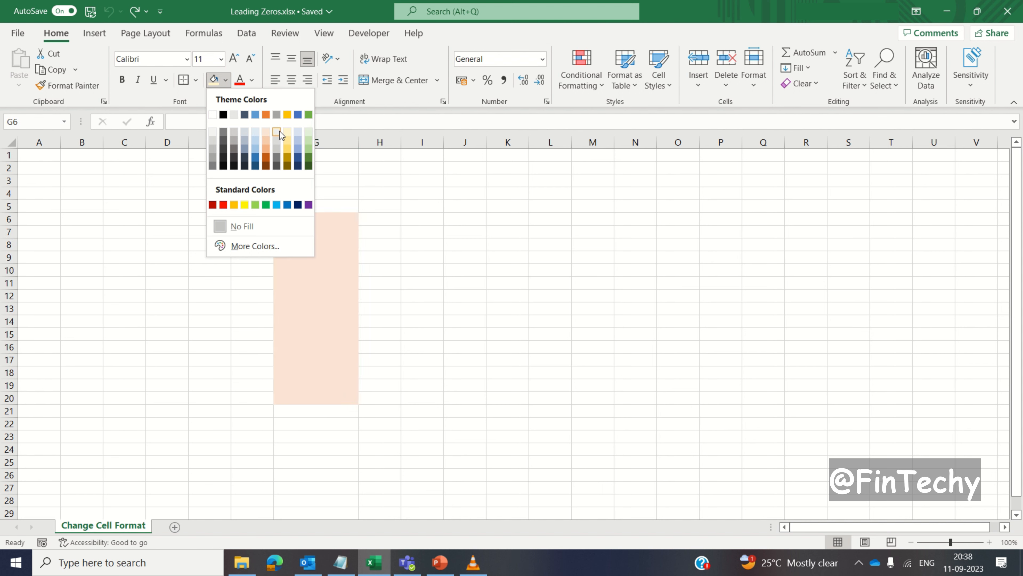
click(288, 132)
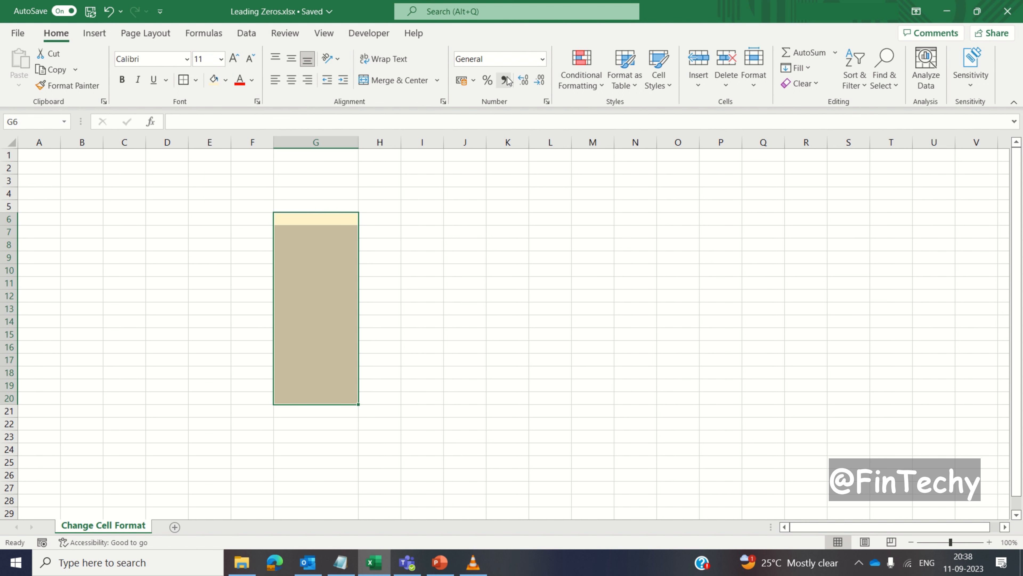
click(542, 60)
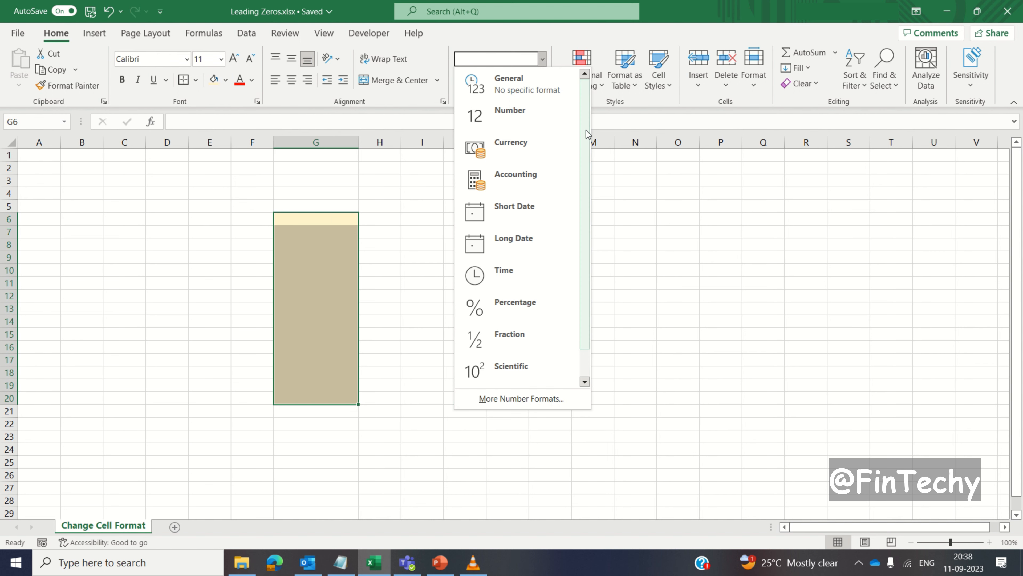
scroll(586, 165, down, 1)
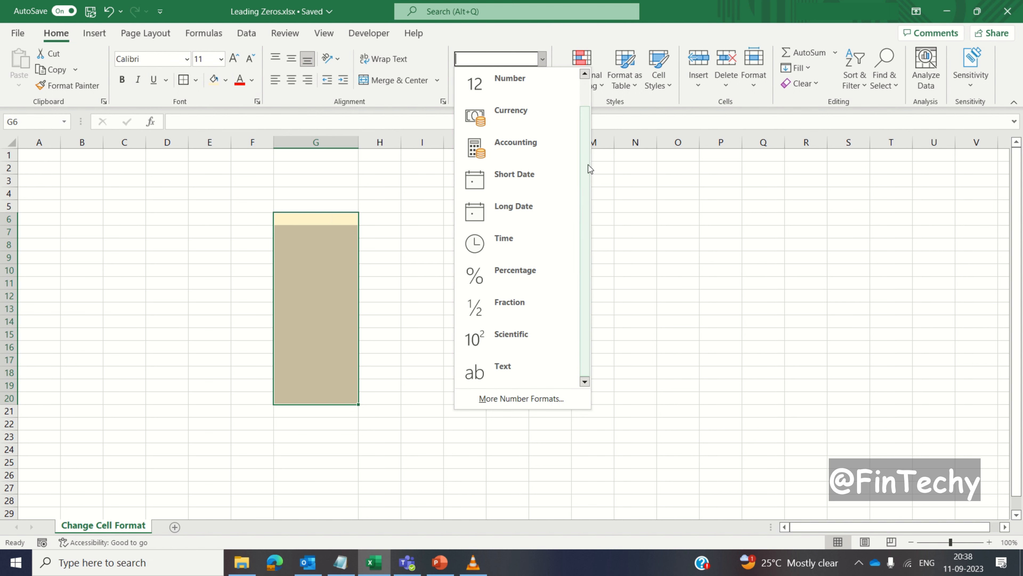
click(525, 365)
- Enter 000123, 0000123 and 00000123 in cells G9, G10 and G11
key(Down)
key(Down)
key(Down)
text(000123)
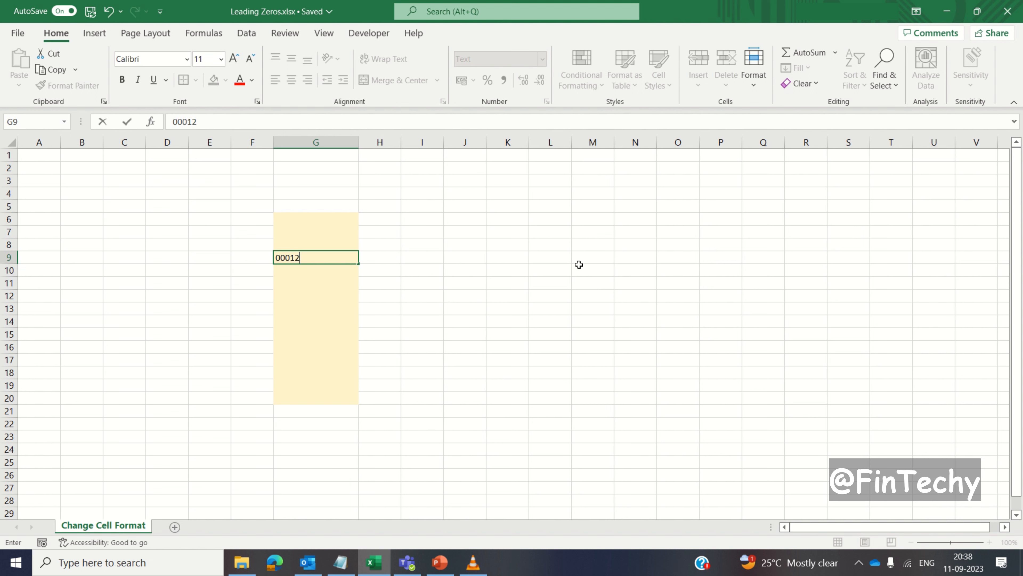
key(Return)
text(0000123)
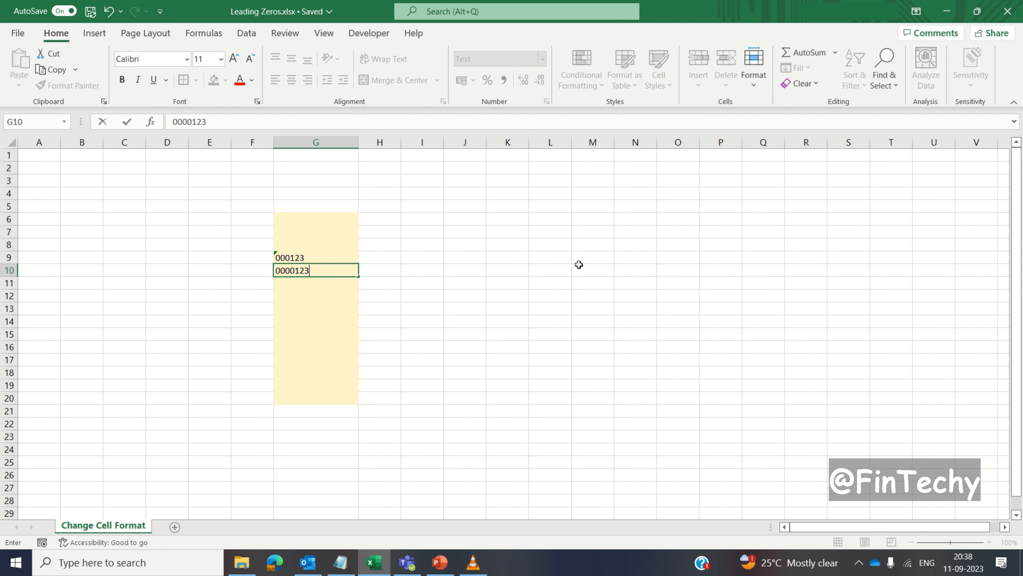
key(Return)
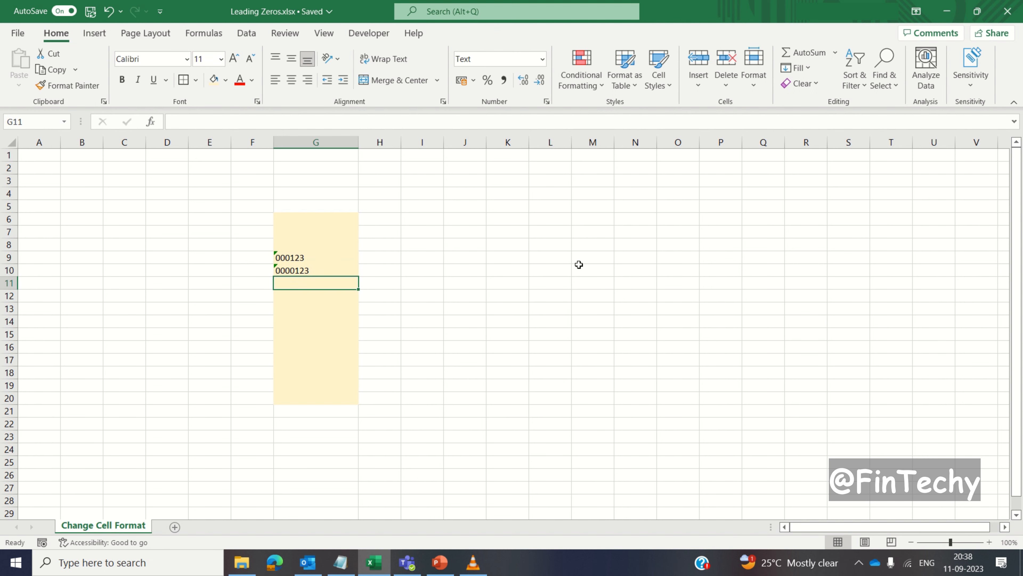
text(00000123)
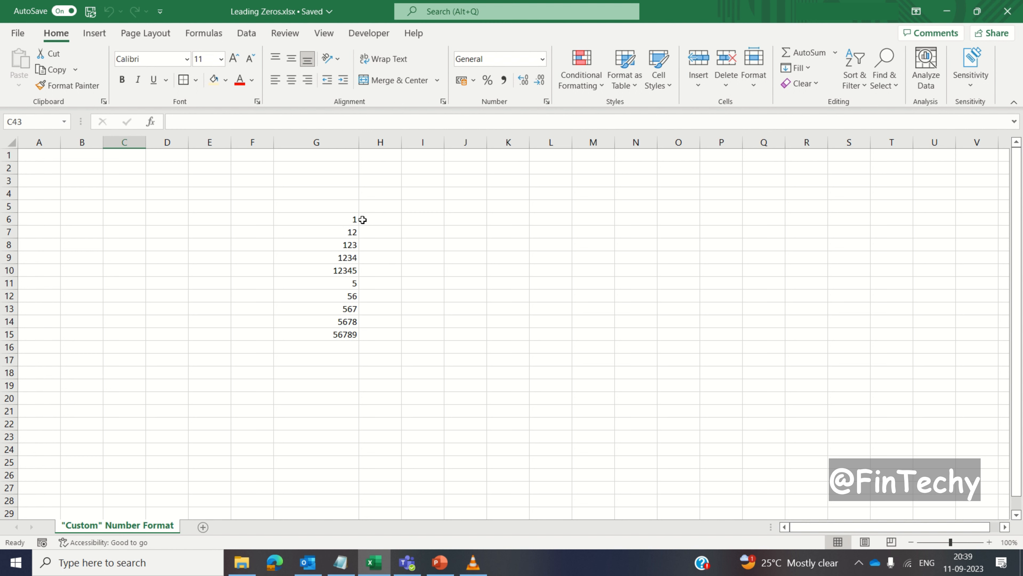
- Fill cells G6:G20 on the "Custom" Number Format sheet with light gold
drag(345, 220, 319, 398)
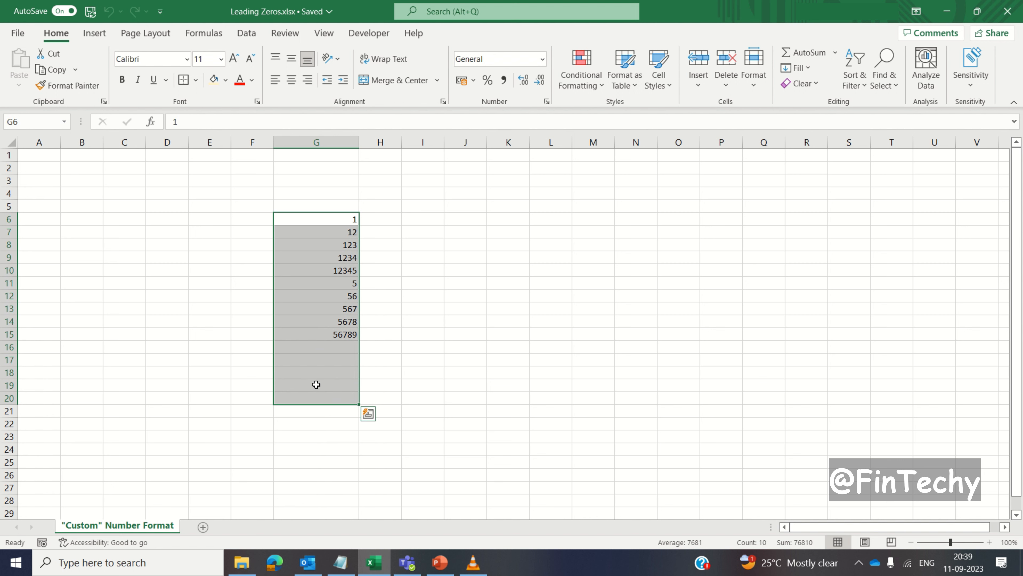
click(214, 80)
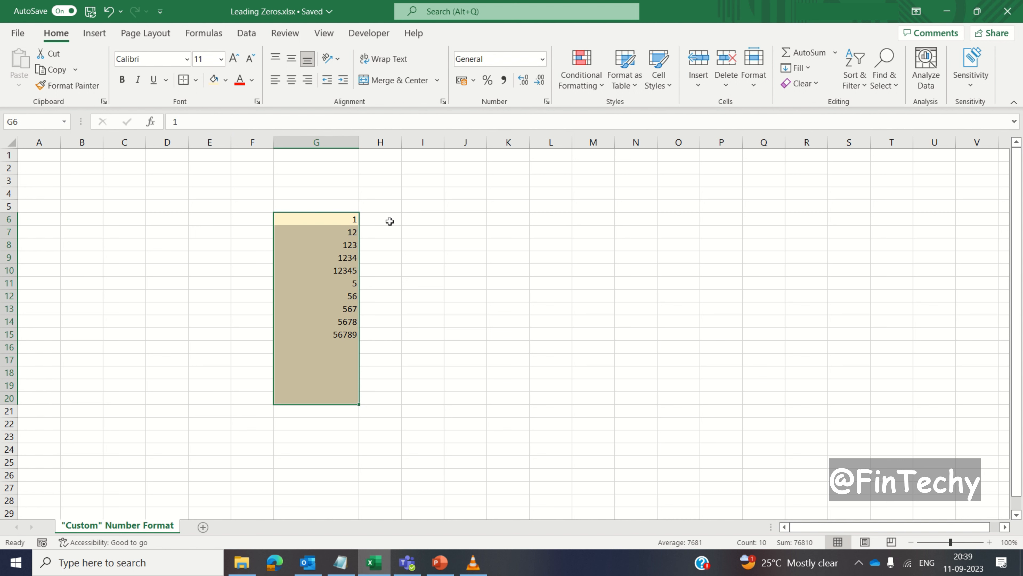
right_click(333, 221)
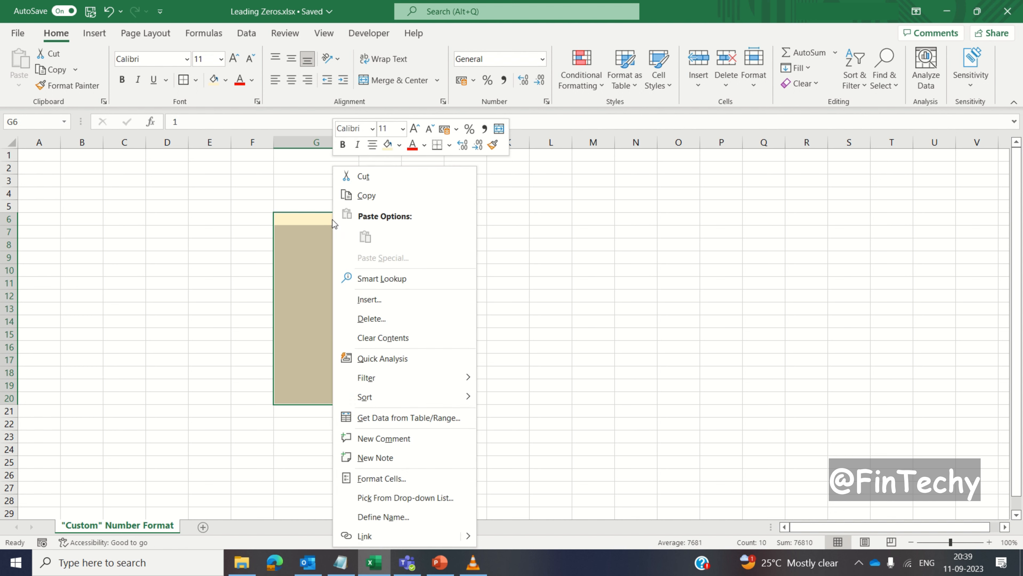
click(373, 479)
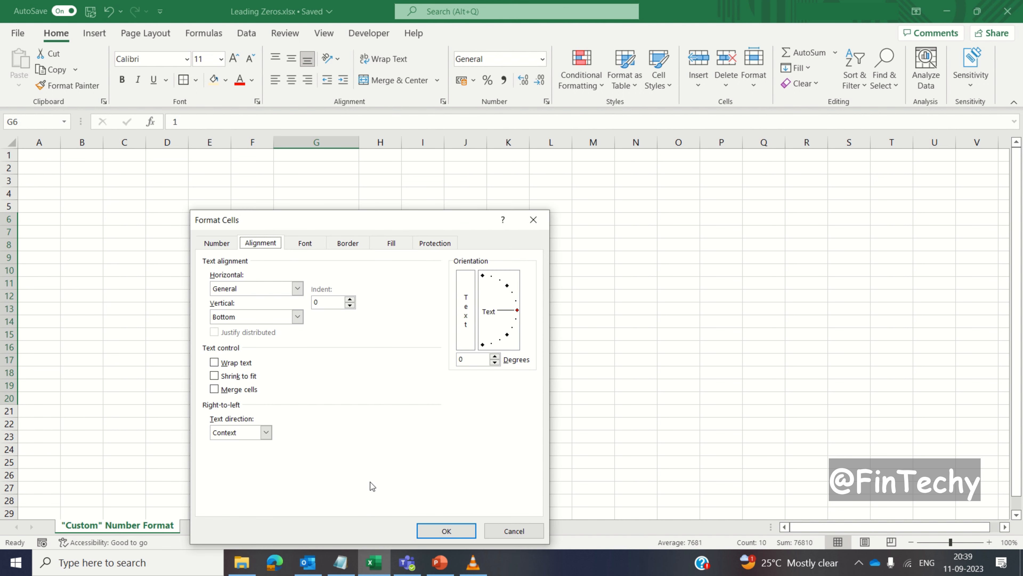
key(Escape)
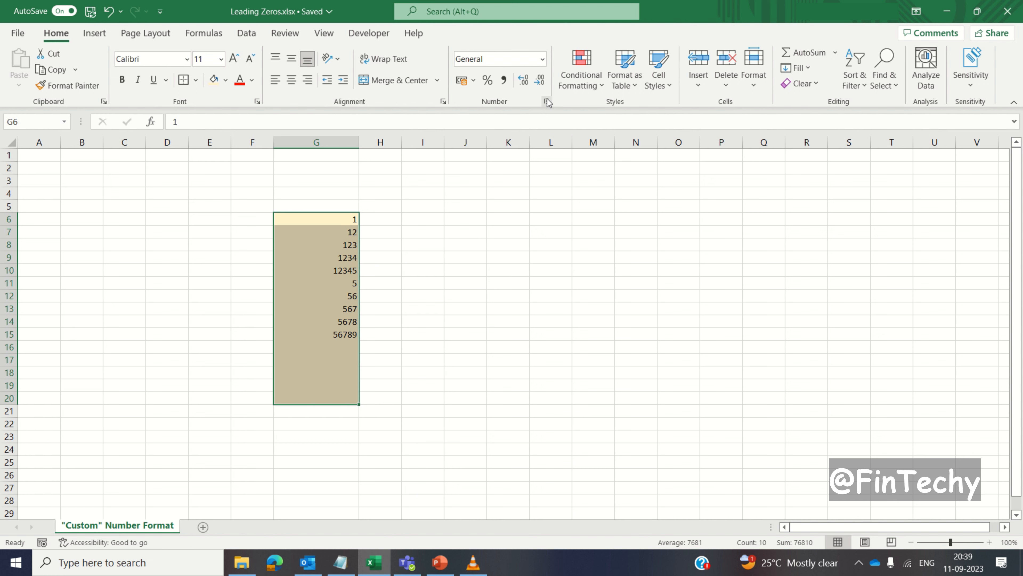
click(547, 101)
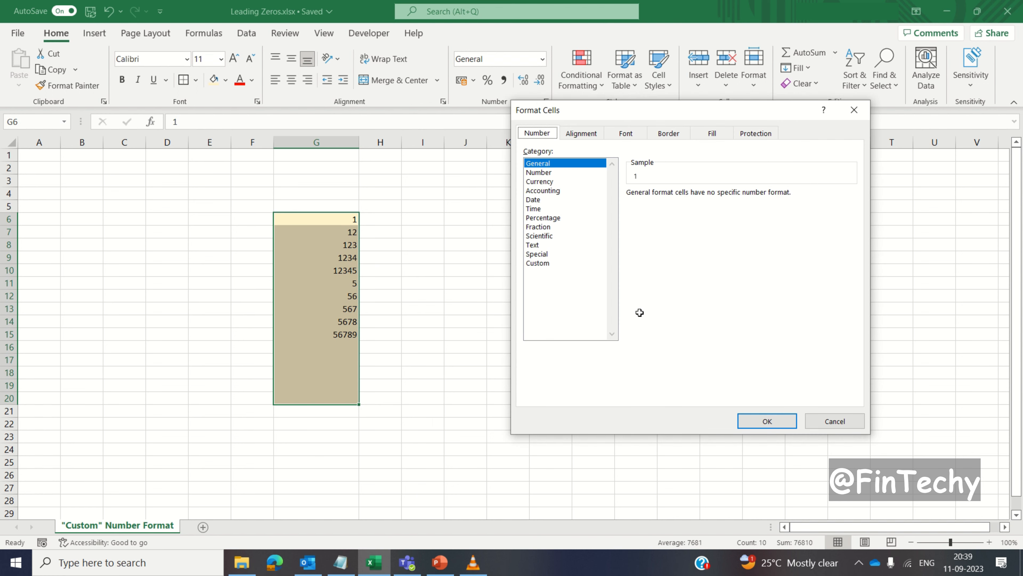
key(Escape)
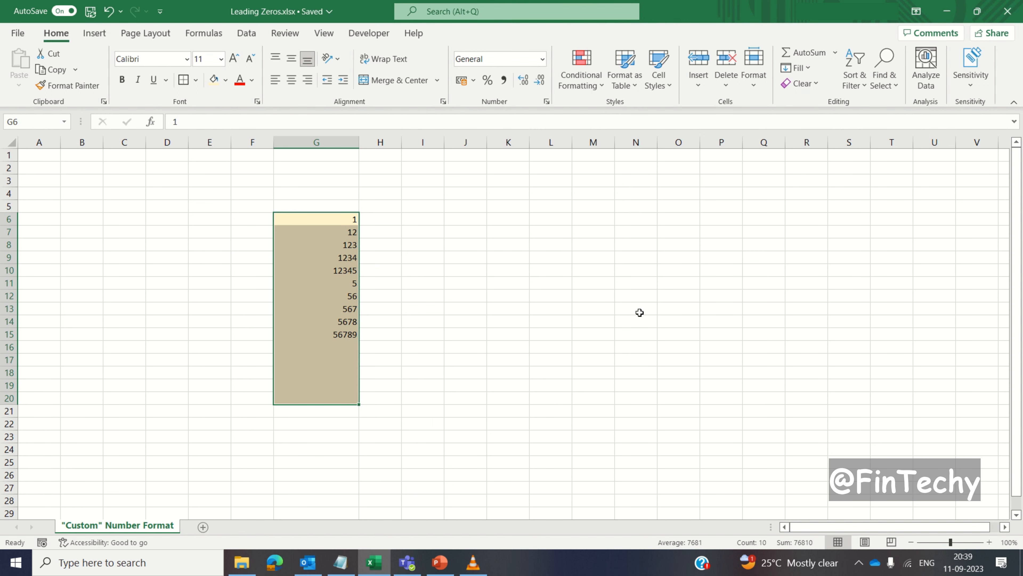
- Apply the custom number format 000000 to cells G6:G20
key(ctrl+1)
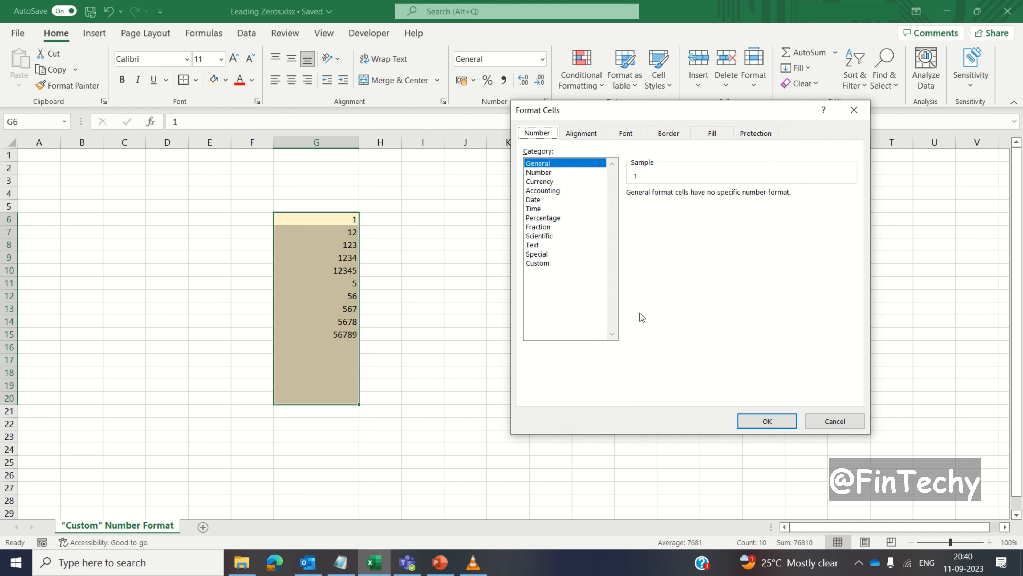
click(555, 264)
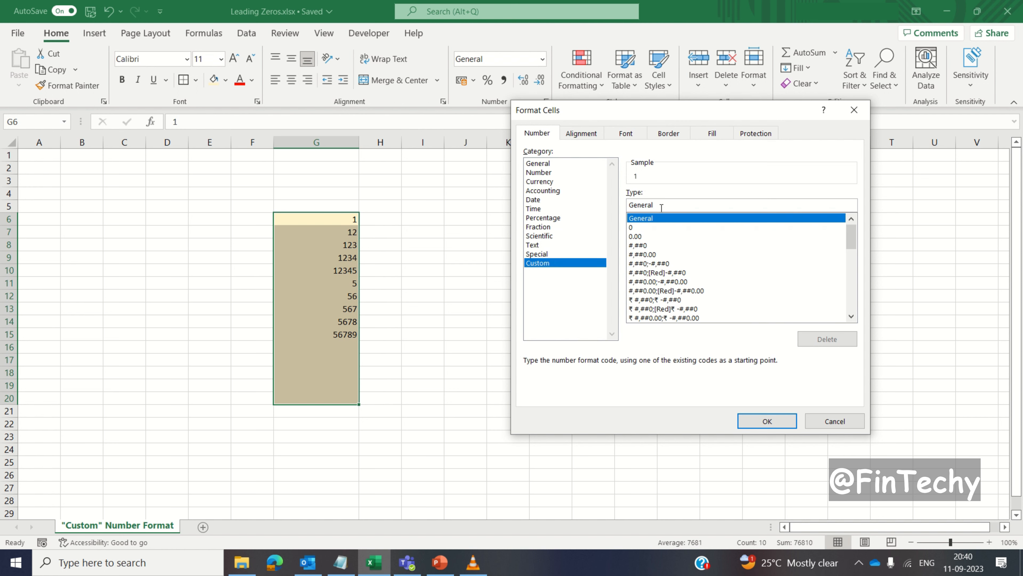
drag(661, 207, 624, 205)
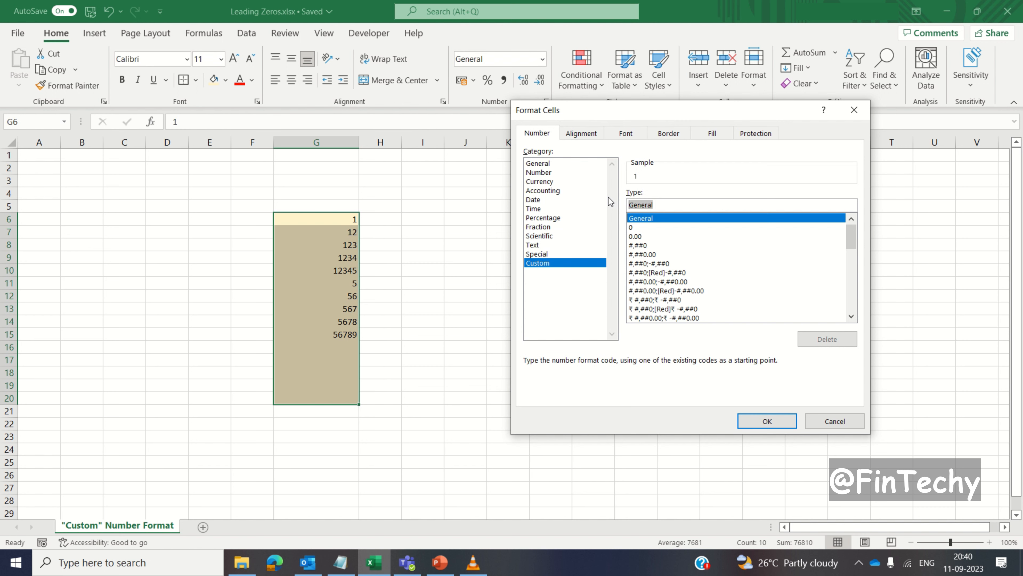
text(0)
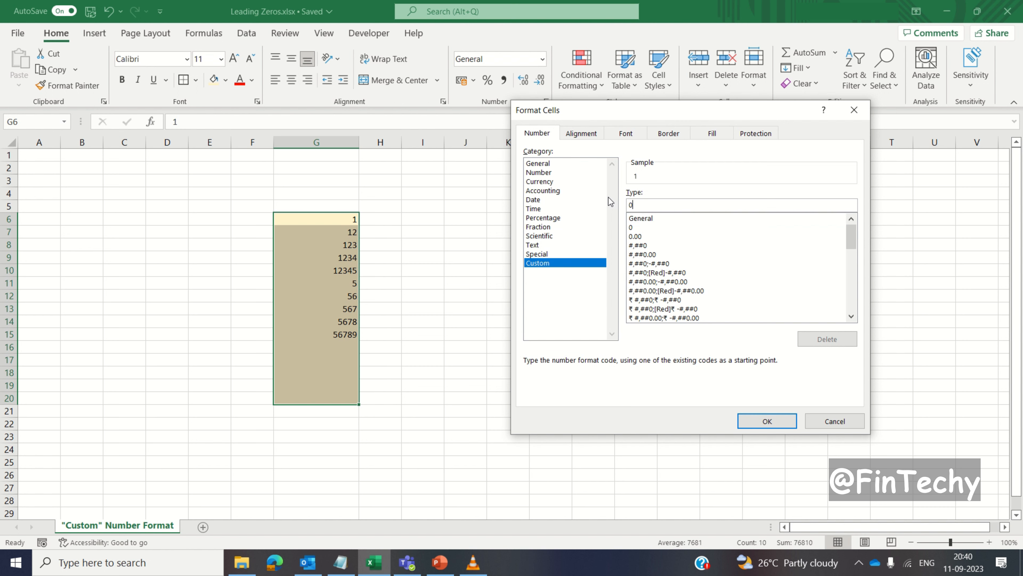
text(00000)
click(743, 422)
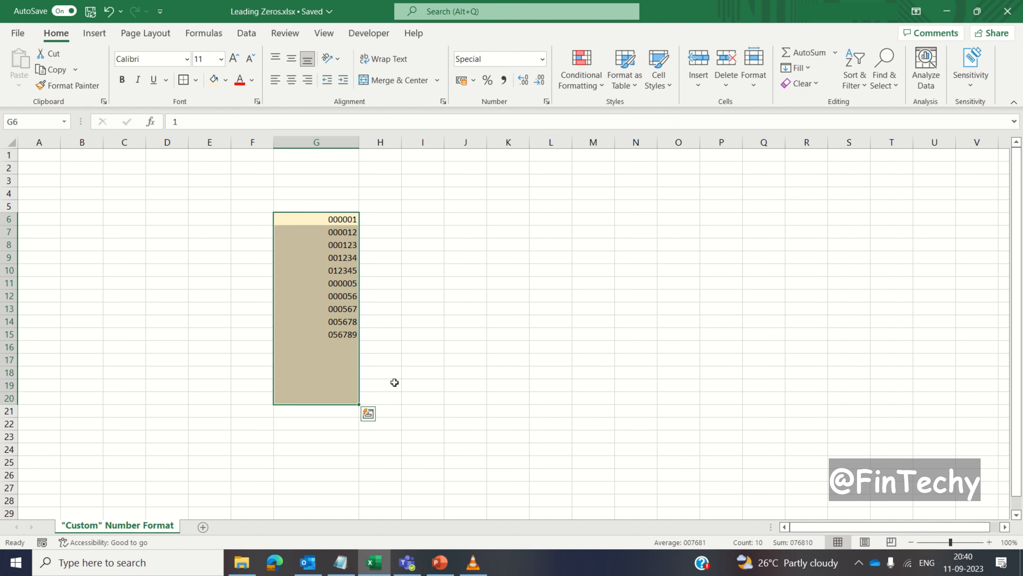
- Enter 6, 67, 678 and 6789 in cells G17 to G20 below the existing numbers
click(340, 357)
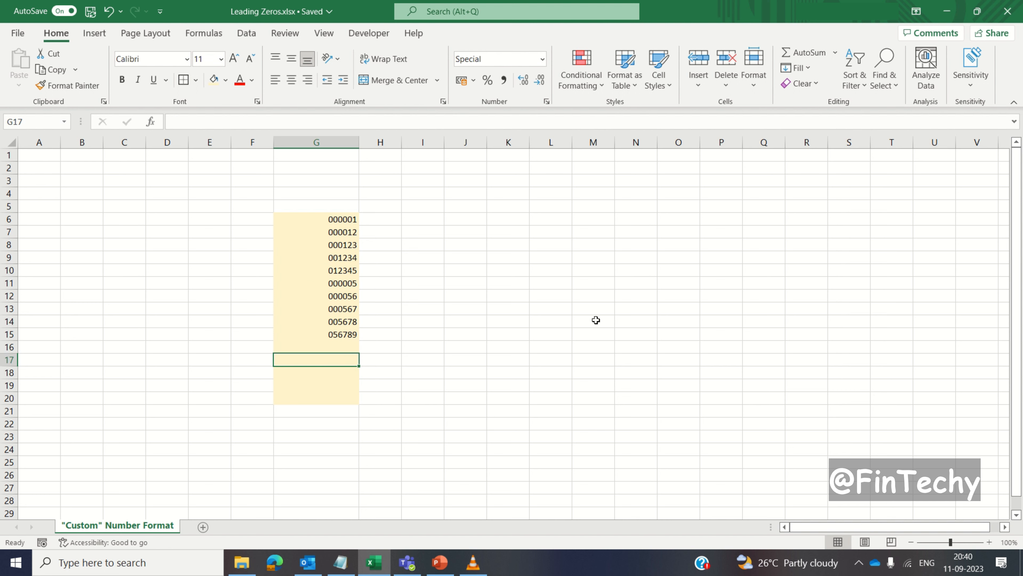
text(6)
key(Return)
text(67)
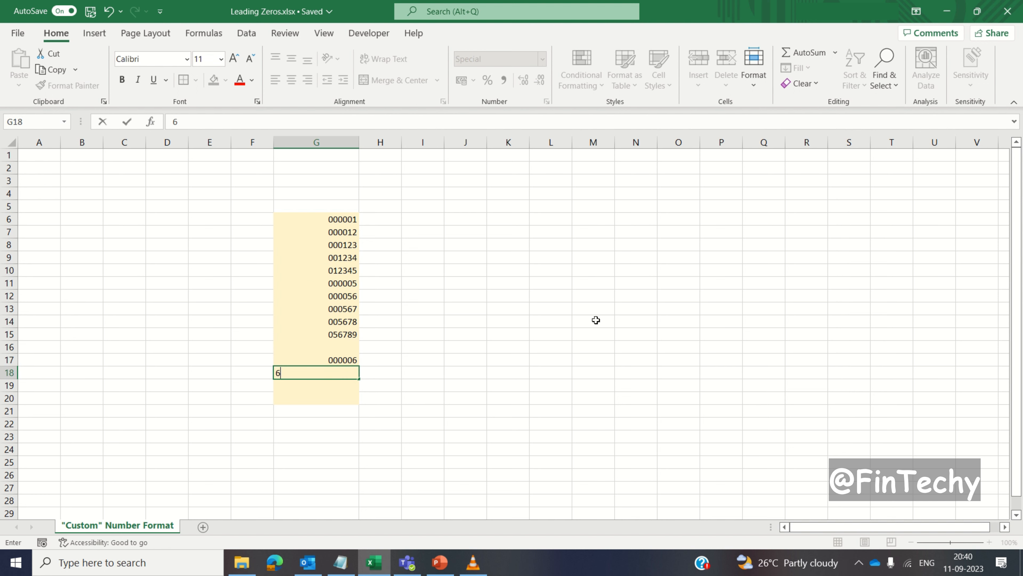
key(Return)
text(678)
key(Return)
text(6789)
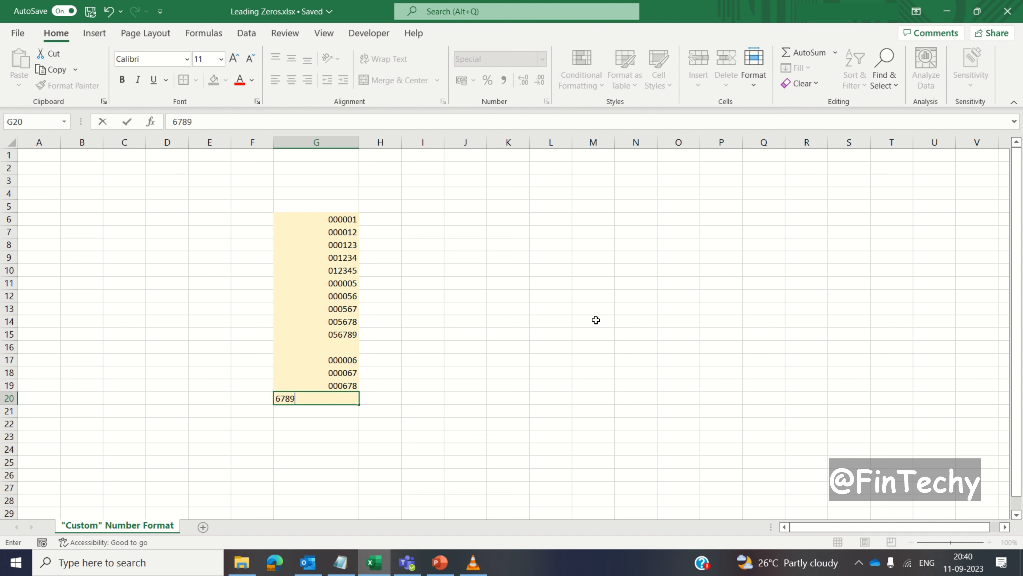
key(Return)
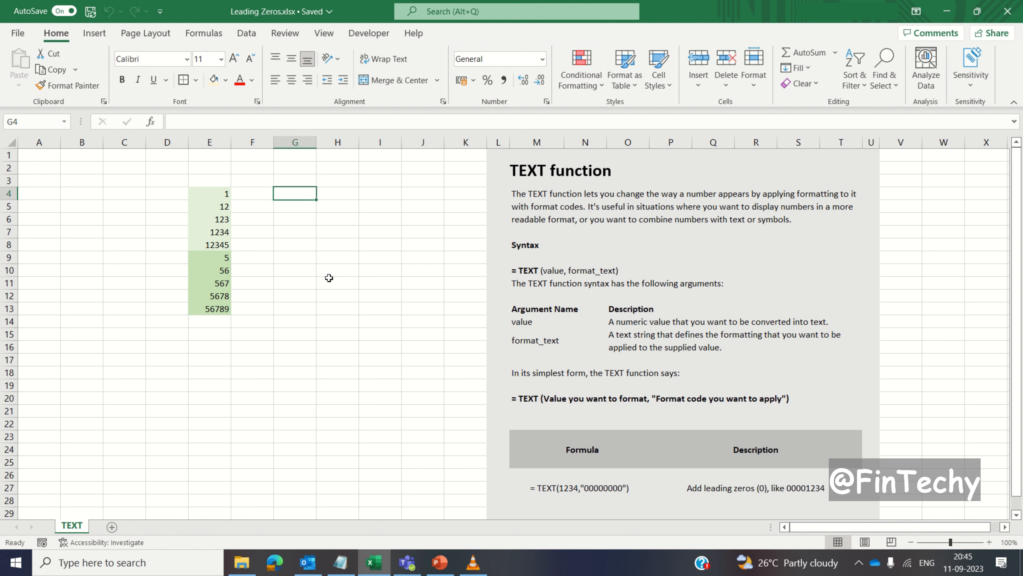
- Enter the formula =TEXT(E4,"00000000") in cell G4 of the TEXT sheet
text(=)
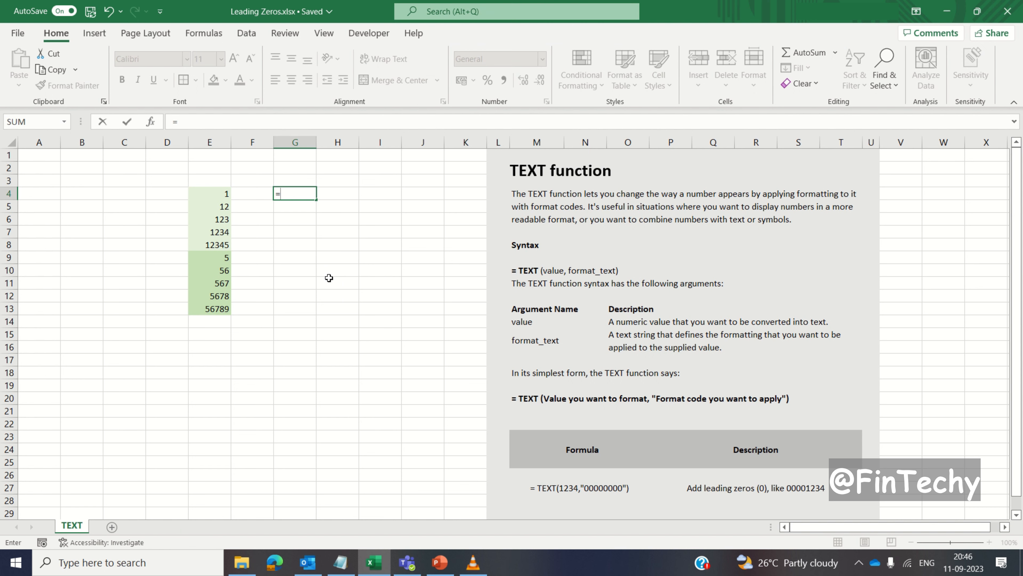
text(text)
key(Tab)
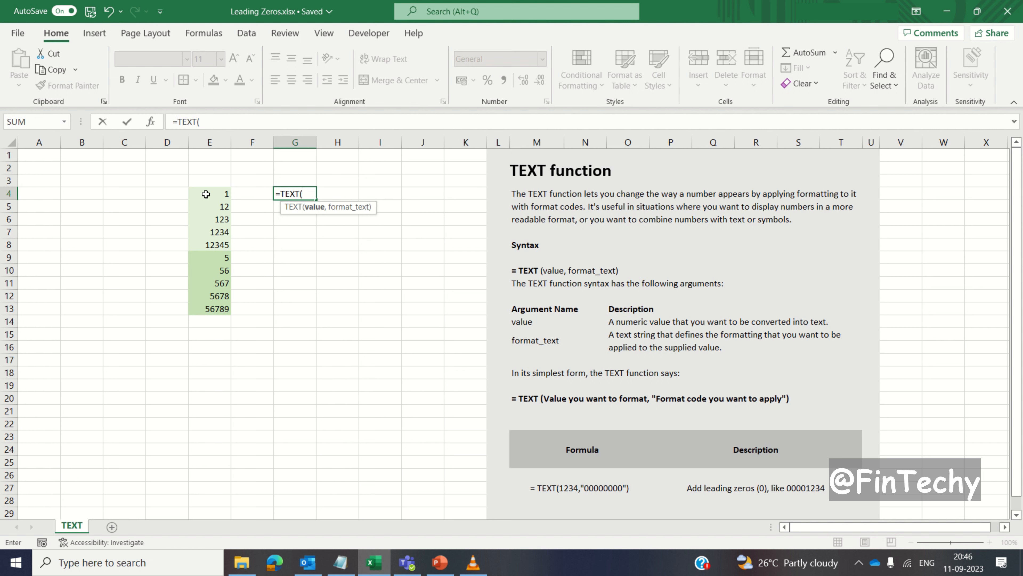
click(216, 194)
text(,)
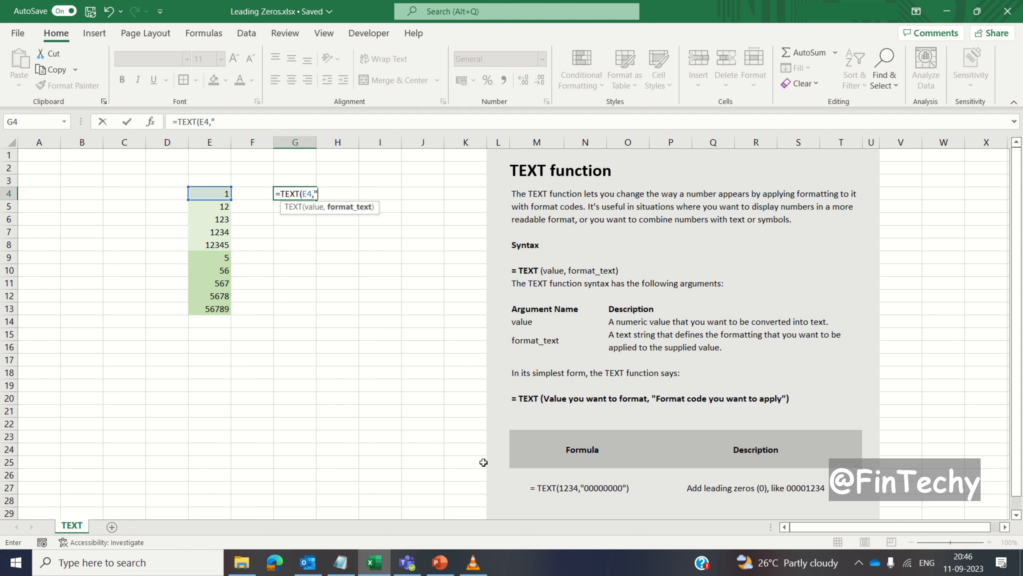
text("00000000"))
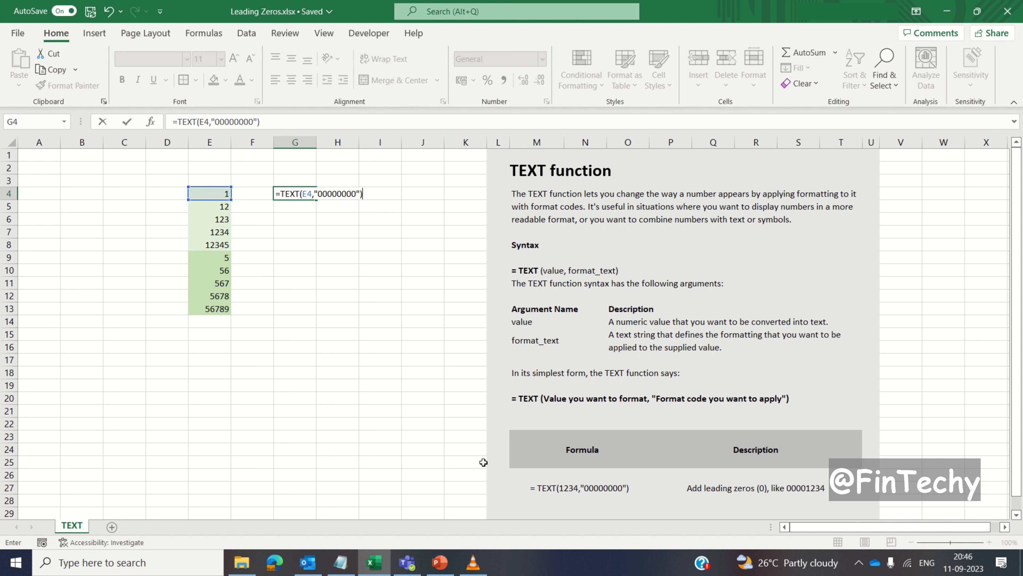
key(Return)
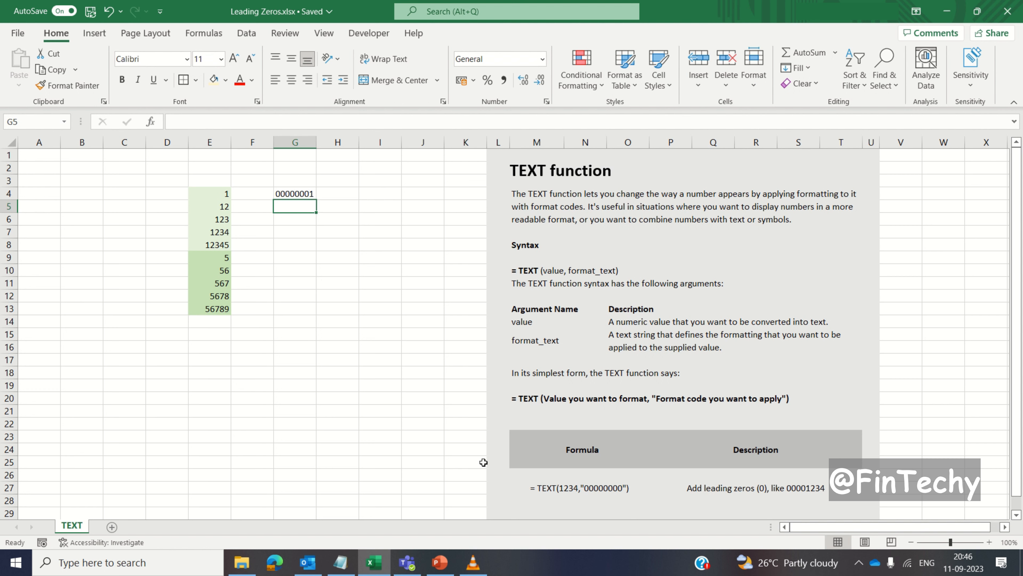
- Fill the TEXT formula from G4 down through G13
key(Up)
key(shift+Down)
key(shift+Down)
key(shift+Down)
key(shift+Down)
key(shift+Down)
key(shift+Down)
key(shift+Down)
key(shift+Down)
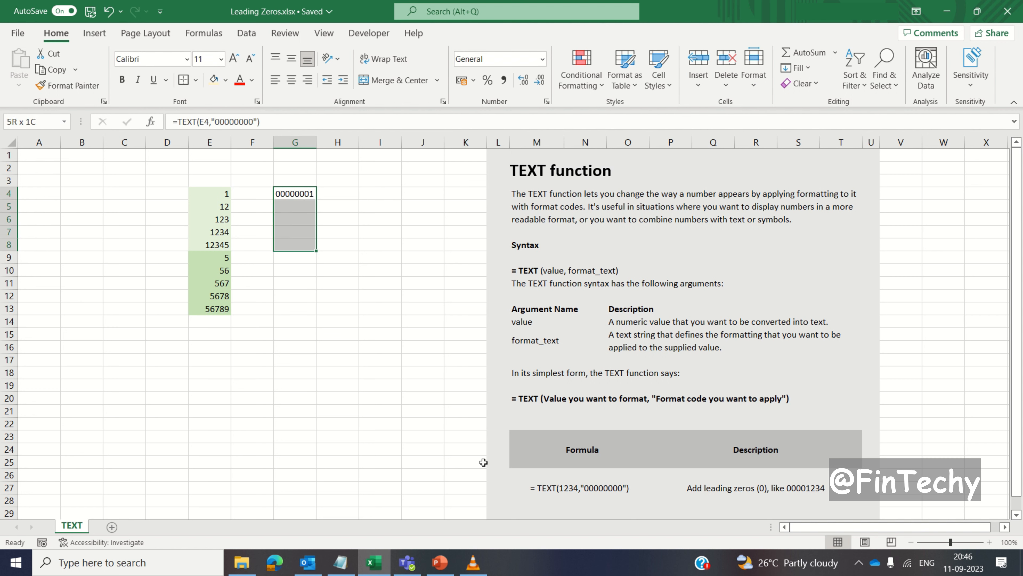
key(shift+Down)
key(ctrl+d)
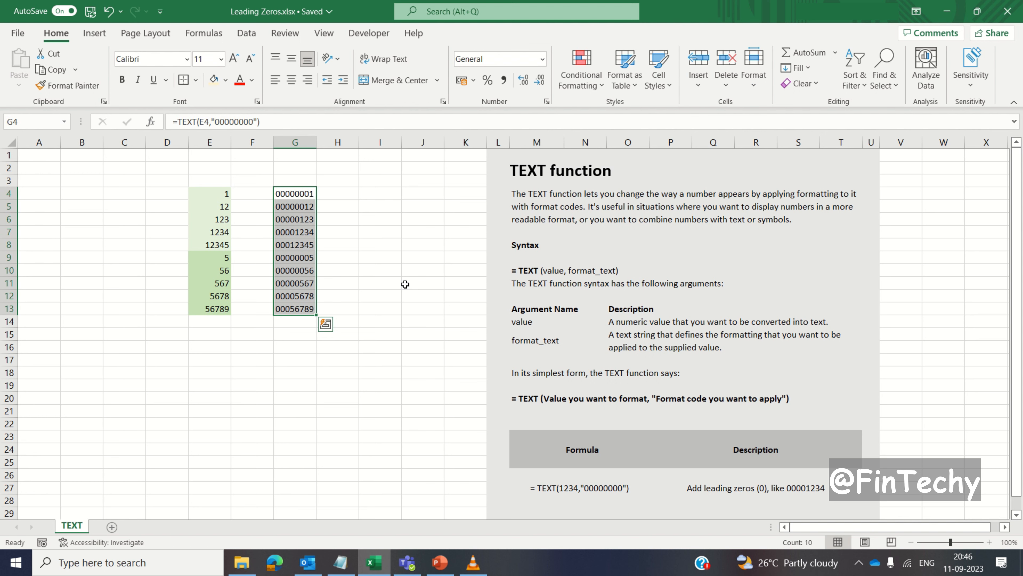
- Replace the formulas in G4:G13 with their values by copying and pasting them in place as Values
key(ctrl+c)
key(ctrl+alt+v)
key(v)
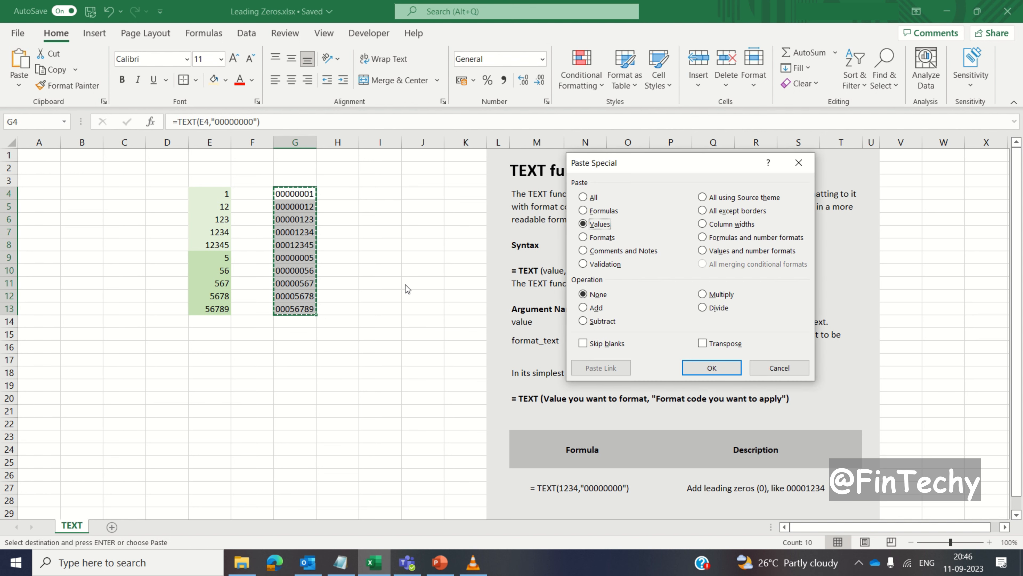
key(Return)
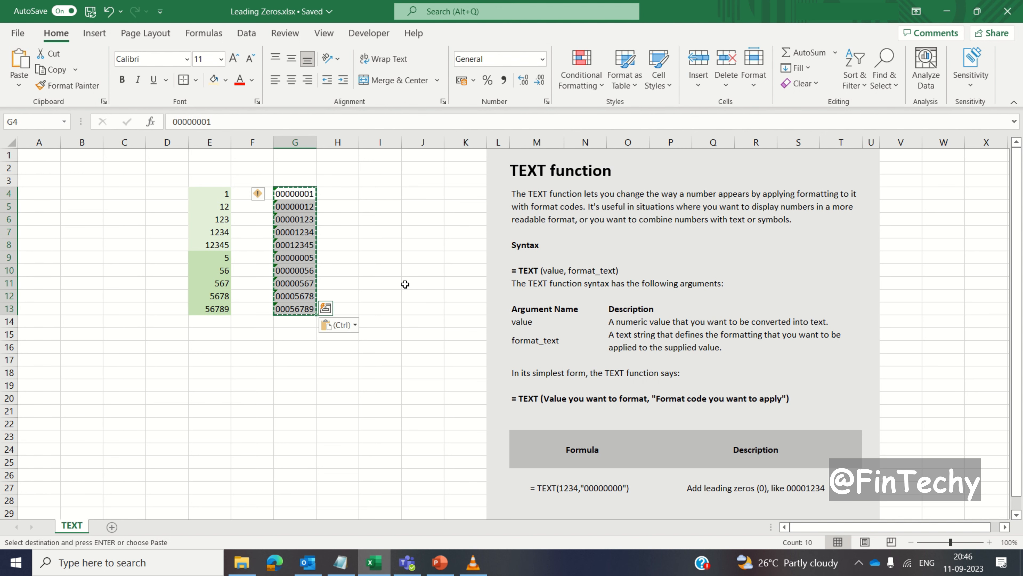
- Enter the formula =BASE(E4,10,8) in cell G4 of the BASE sheet
click(405, 284)
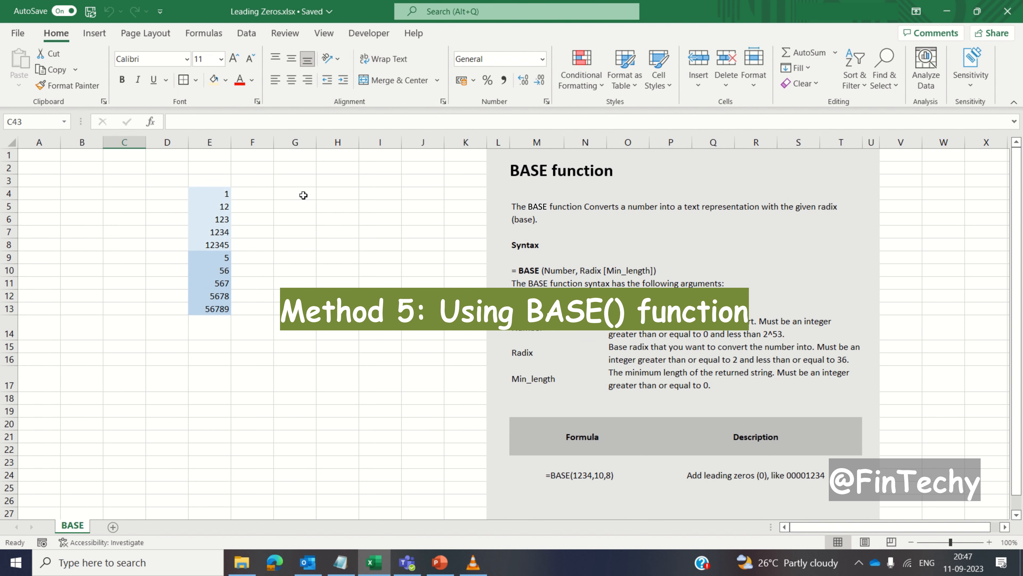
click(304, 195)
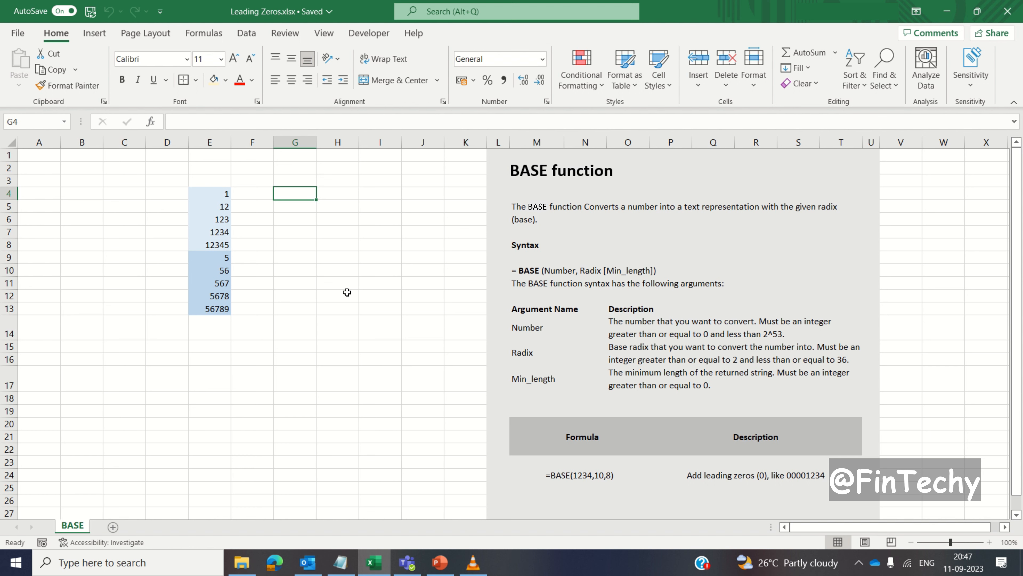
text(=base)
key(Tab)
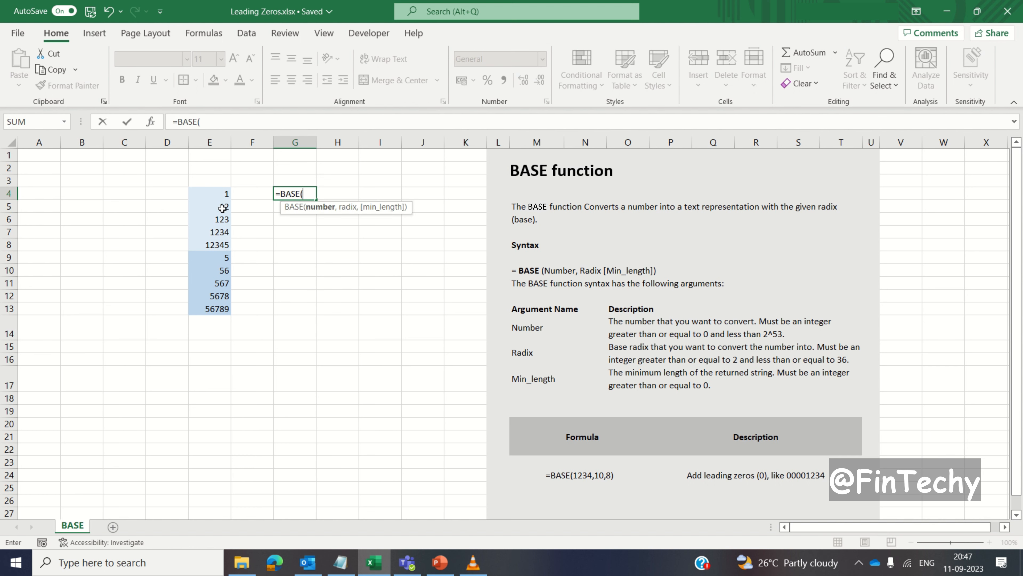
click(207, 193)
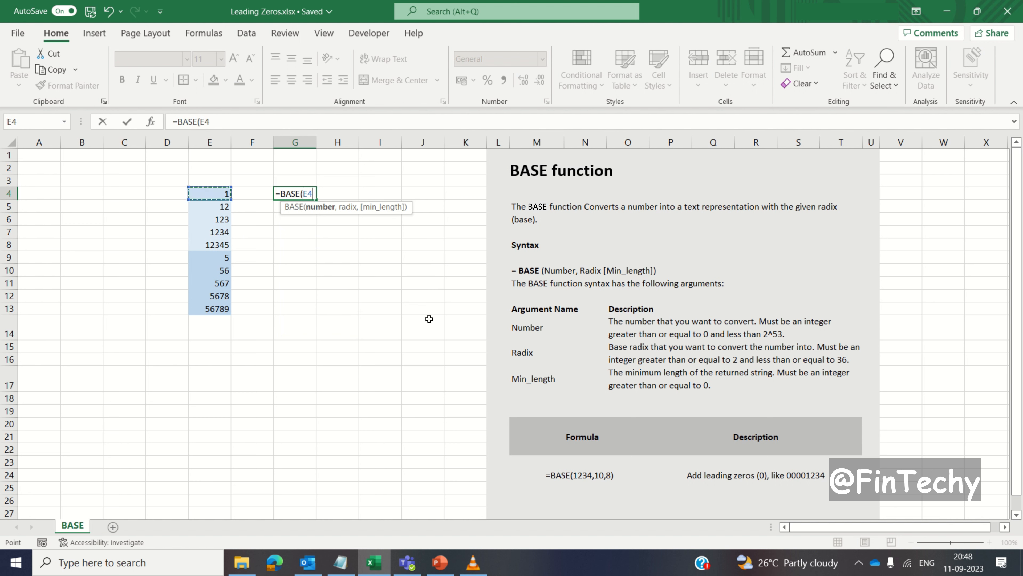
text(,)
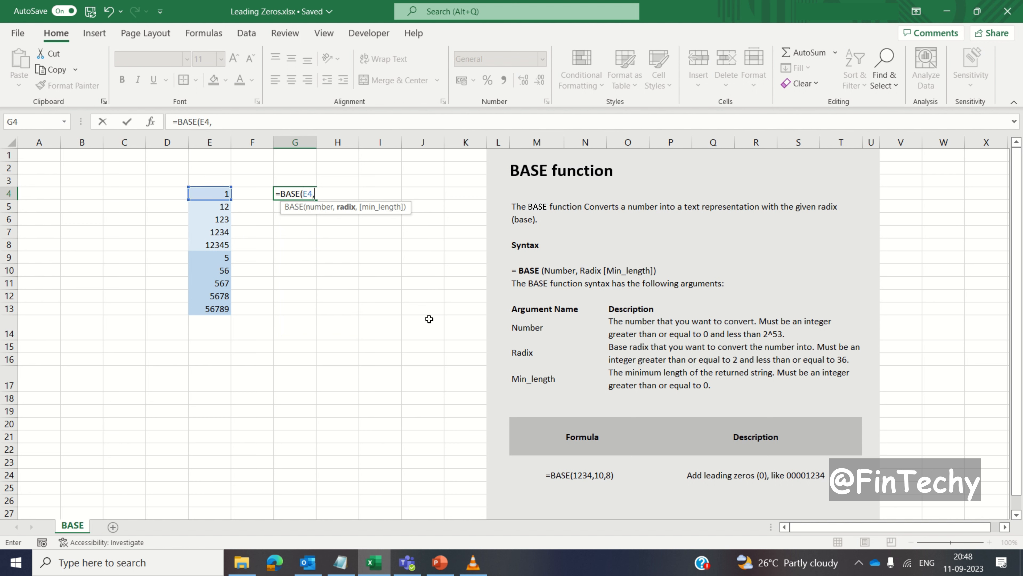
text(10,)
text(8)
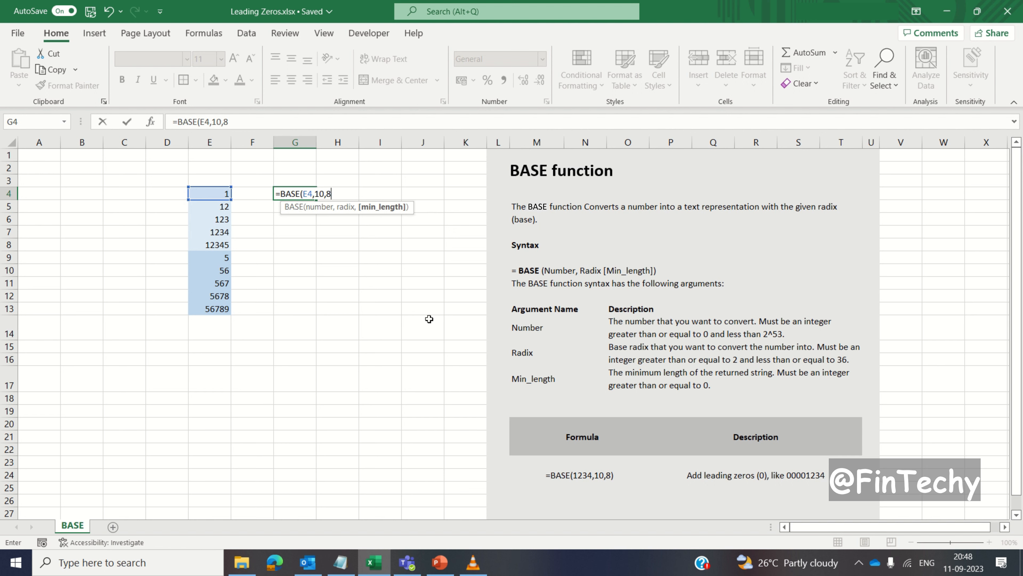
text())
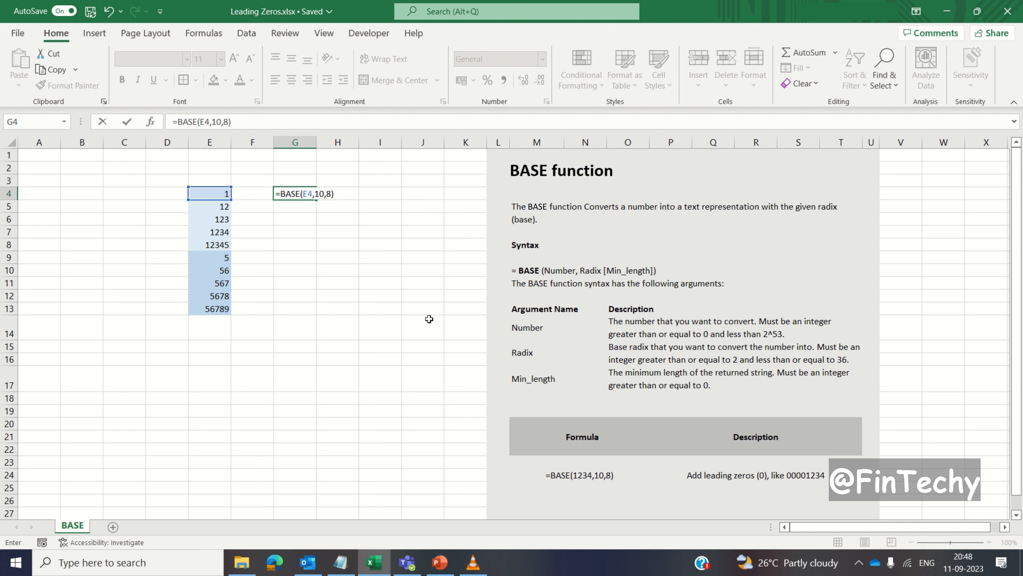
key(Return)
key(Up)
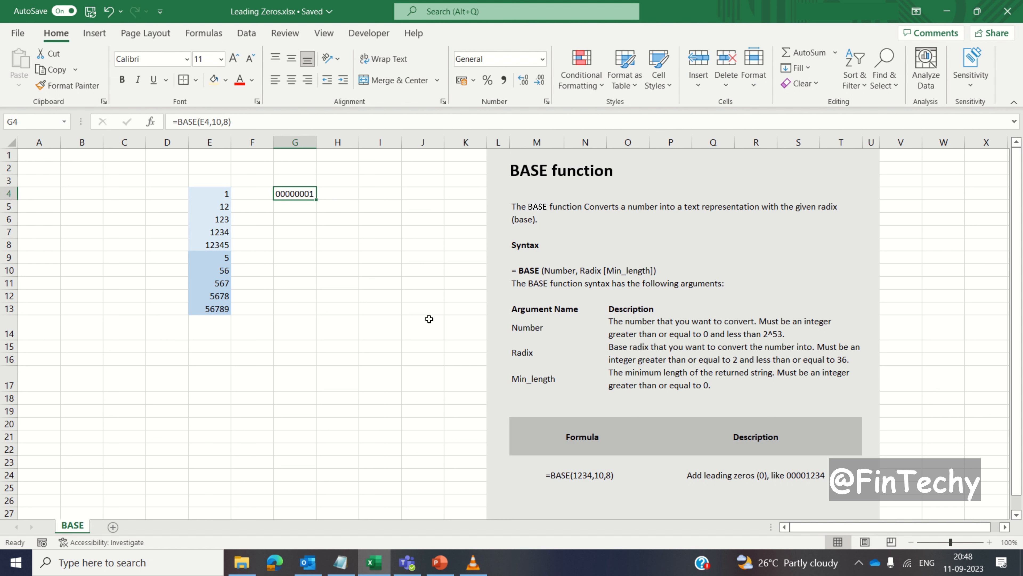
- Fill the BASE formula from G4 down through G13
key(Left)
key(Left)
key(ctrl+Down)
key(Right)
key(Right)
key(ctrl+shift+Up)
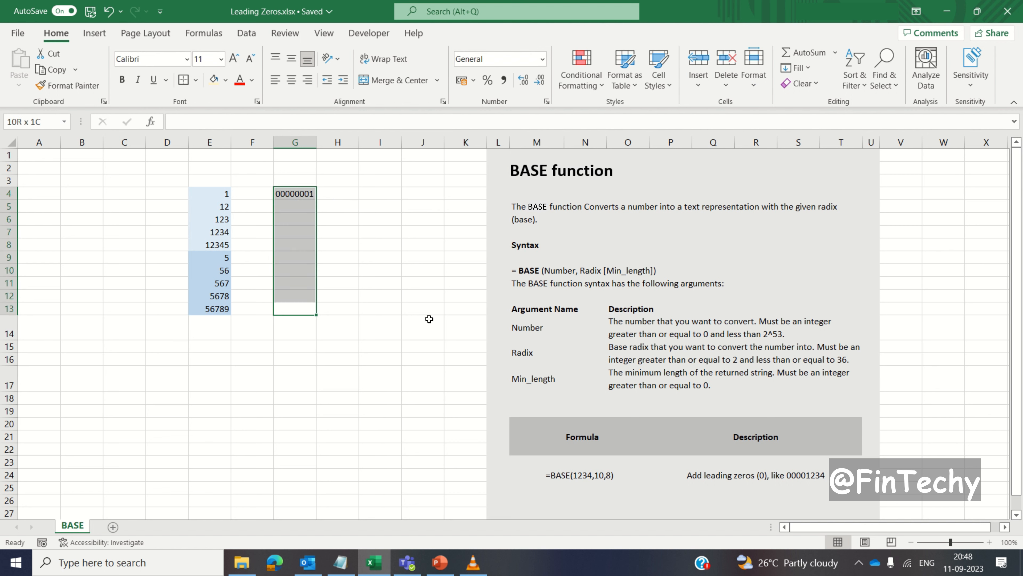
key(ctrl+d)
- Replace the BASE formulas in G4:G13 with their values by copying and pasting them in place as Values
key(ctrl+c)
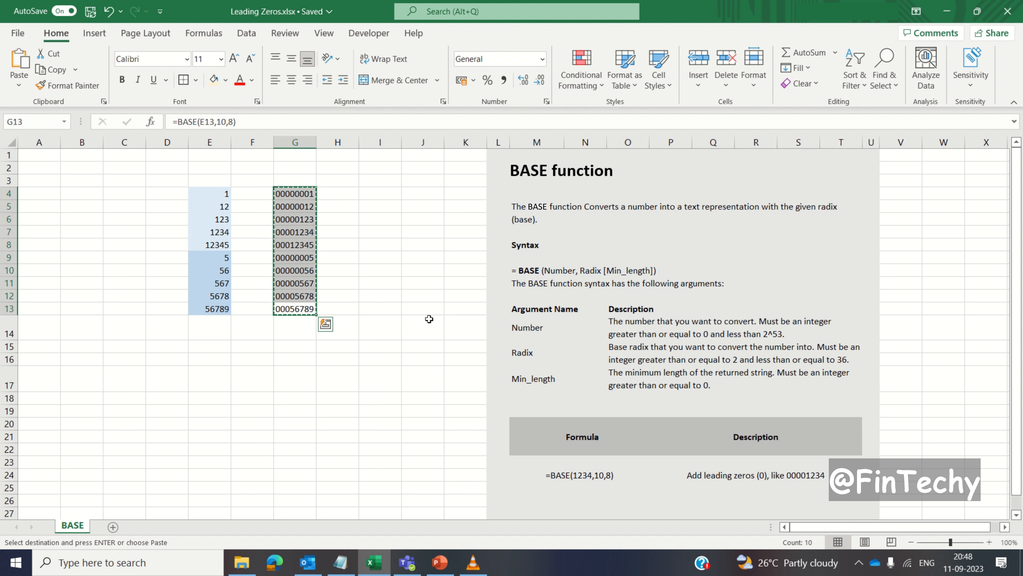
key(alt+e)
key(s)
key(v)
key(Return)
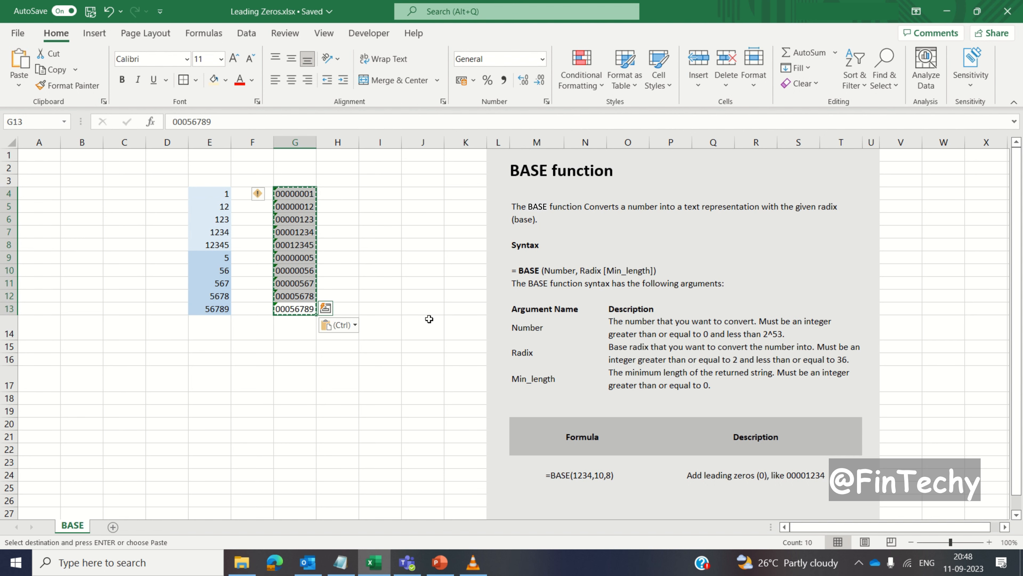
key(Escape)
click(429, 318)
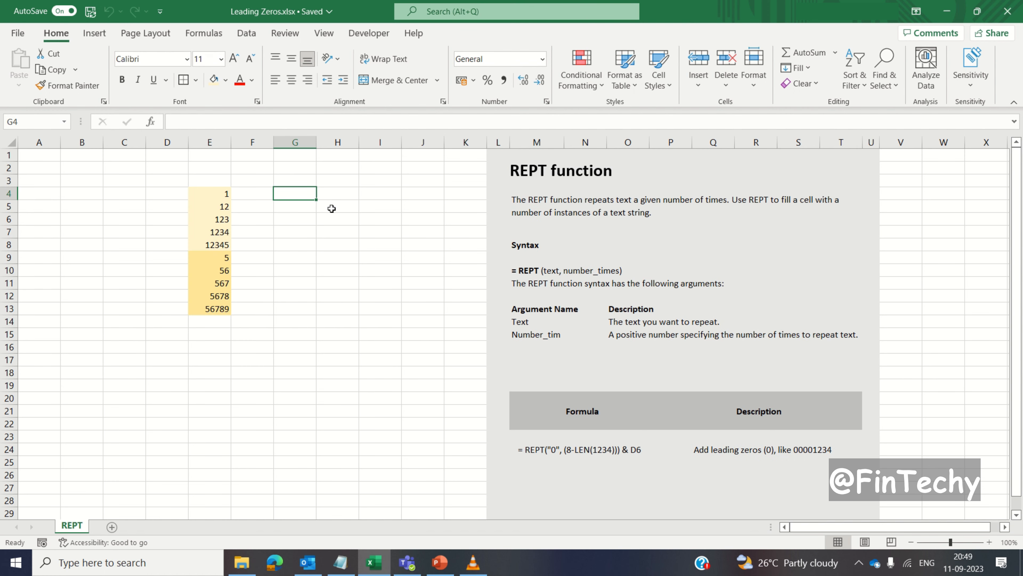
- Enter the formula =REPT("0",(8-LEN(E4))) & E4 in cell G4 of the REPT sheet
text(=)
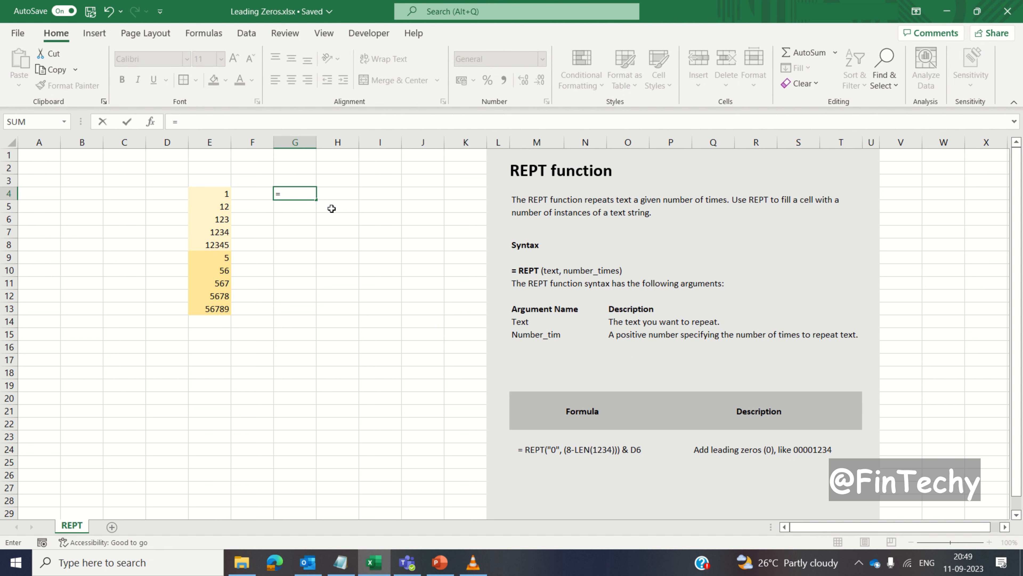
text(rept()
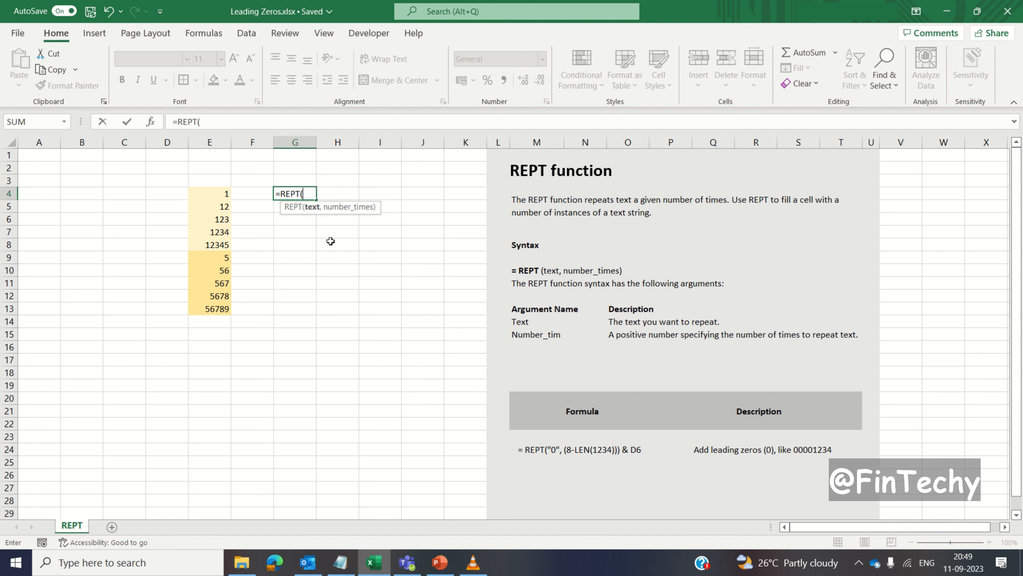
text("0",()
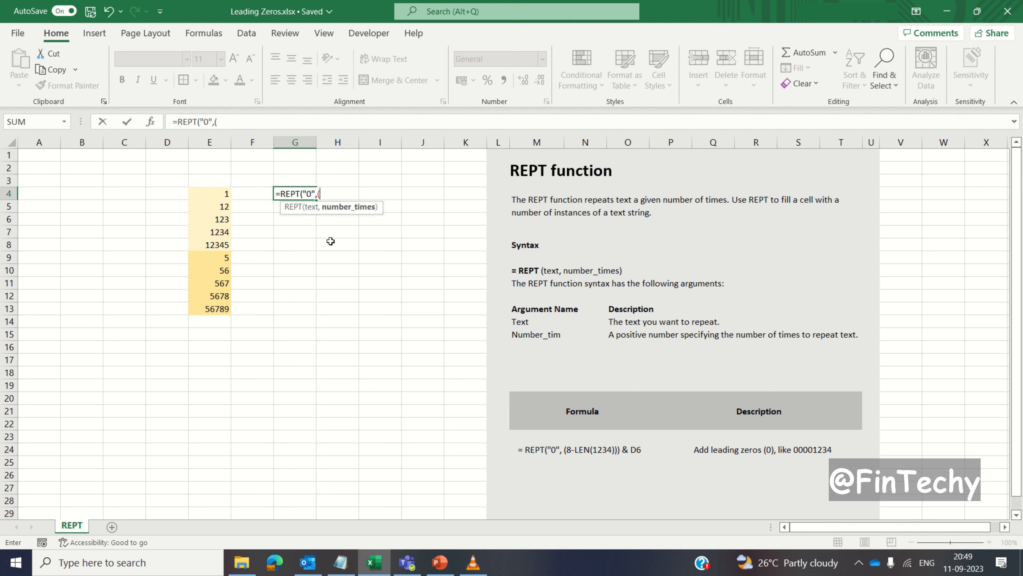
text(8-len)
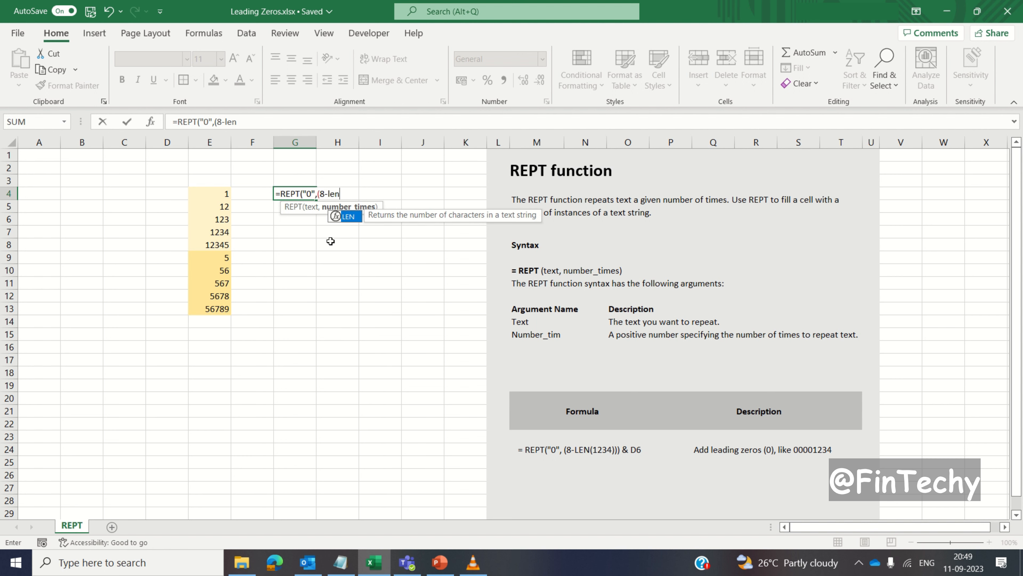
key(Tab)
click(222, 193)
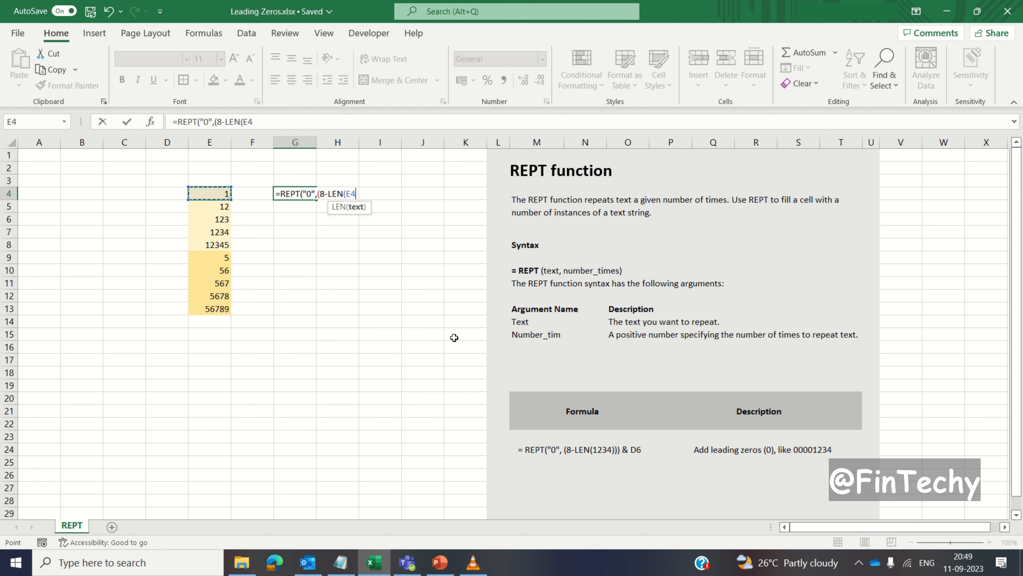
text())) &)
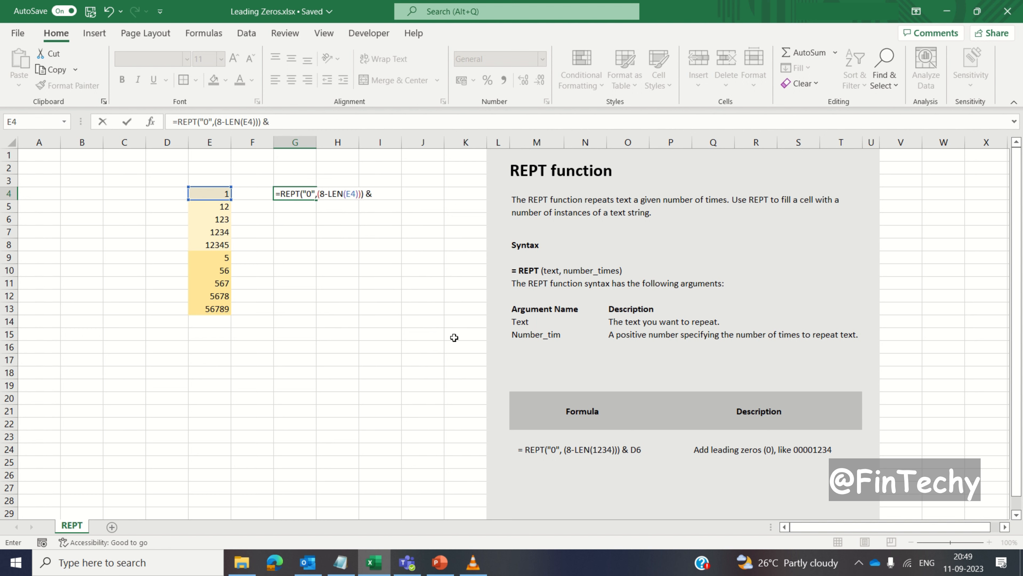
click(203, 192)
key(Return)
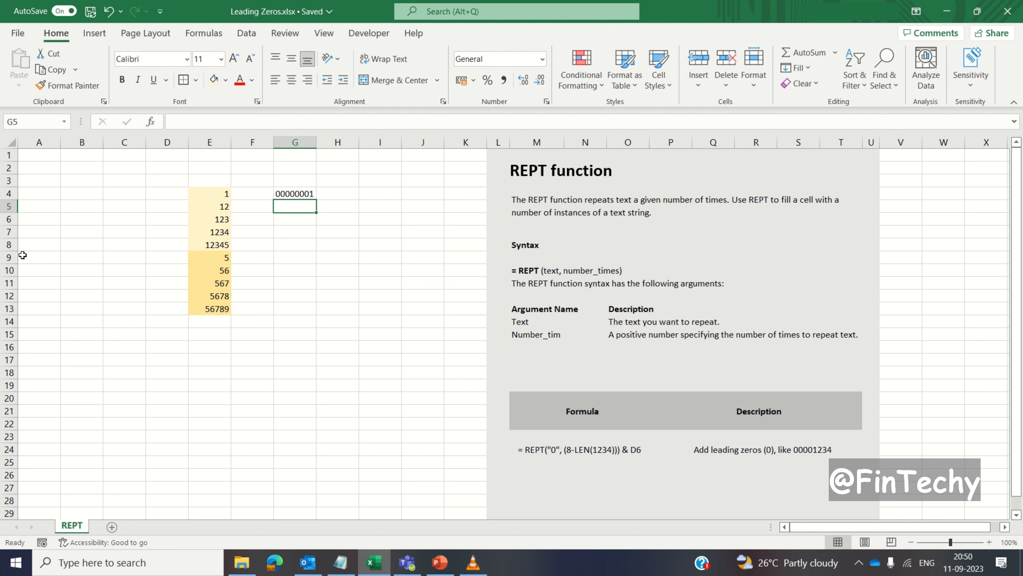
- Fill the REPT formula from G4 down through G13
key(Left)
key(Left)
key(ctrl+Down)
key(Right)
key(Right)
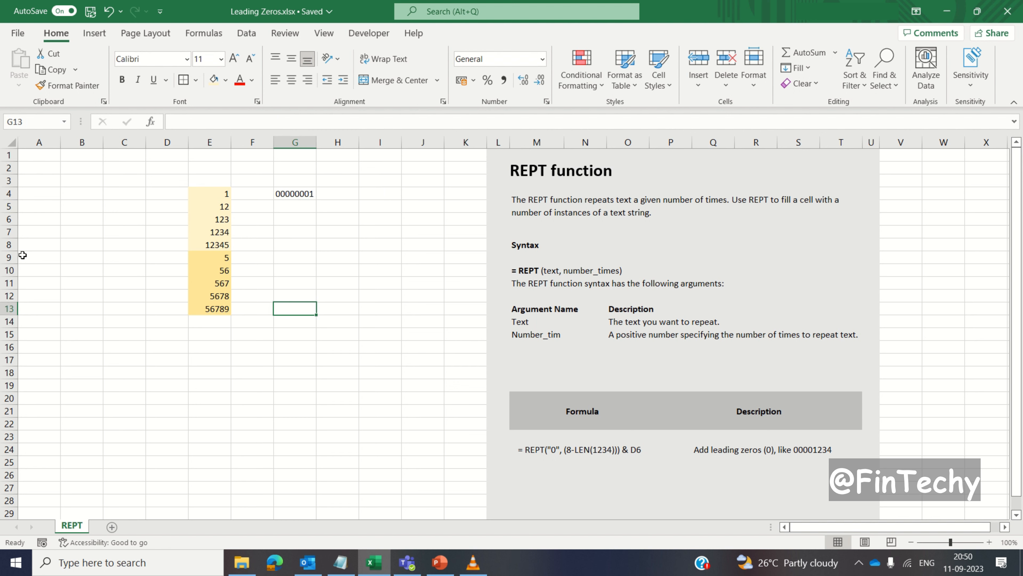
key(ctrl+shift+Up)
key(ctrl+d)
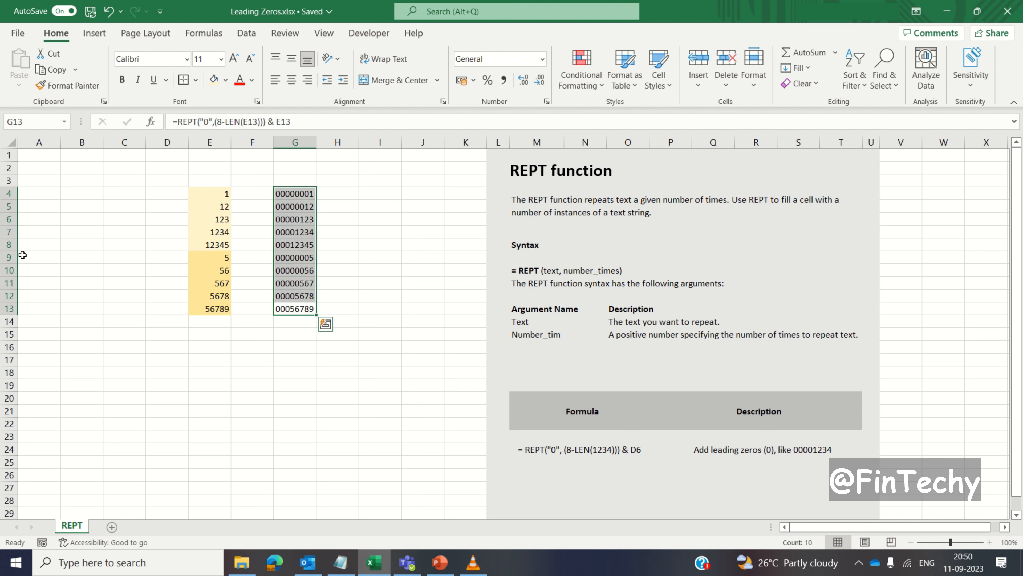
click(131, 350)
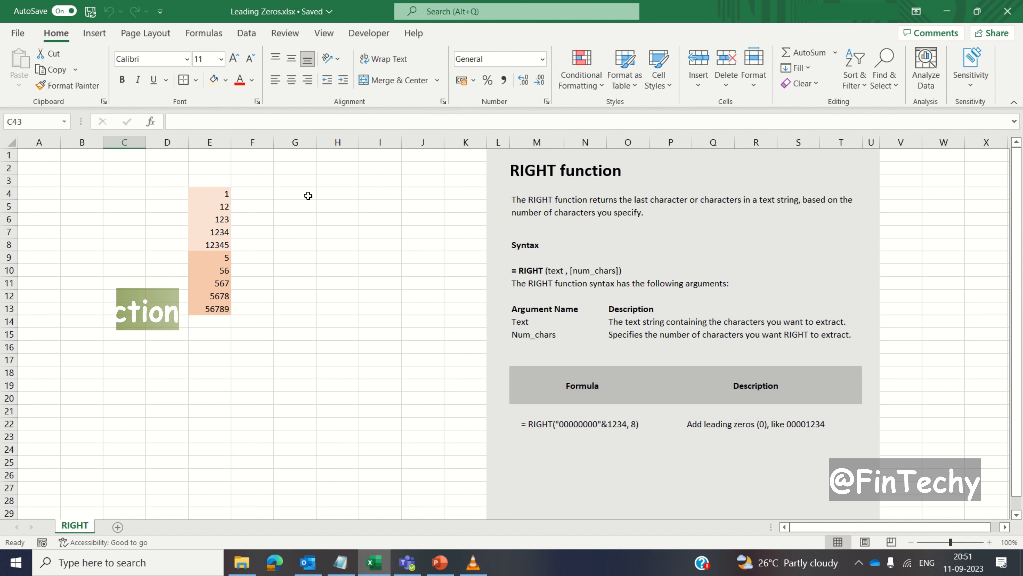
- Enter the formula =RIGHT("00000000"&E4,8) in cell G4 of the RIGHT sheet
click(307, 194)
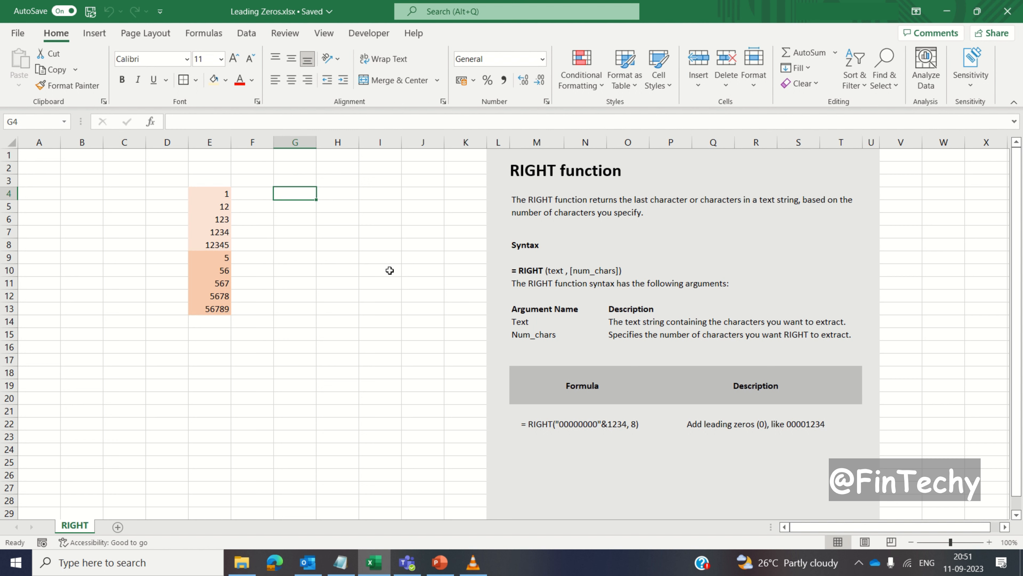
text(=right)
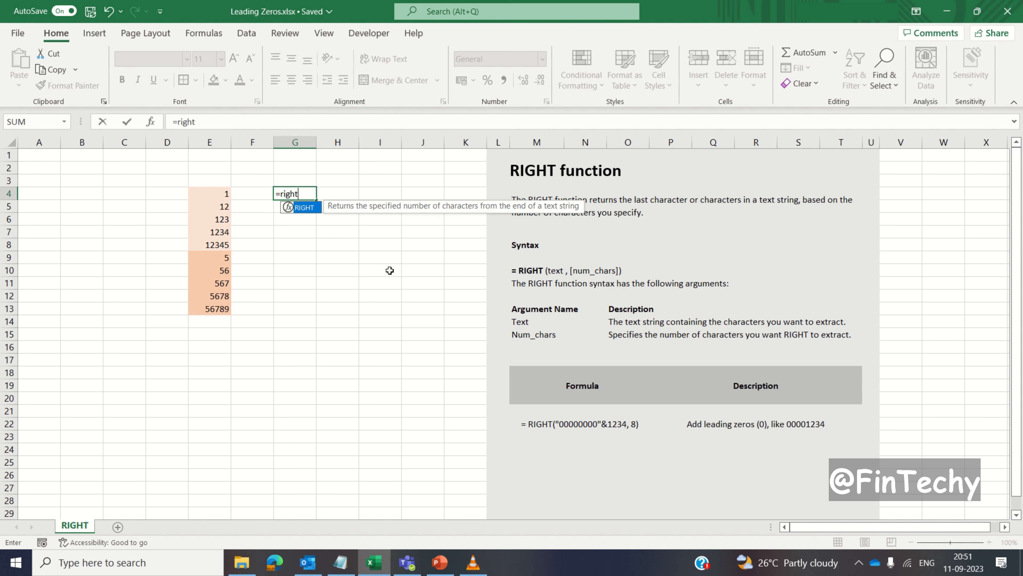
text((")
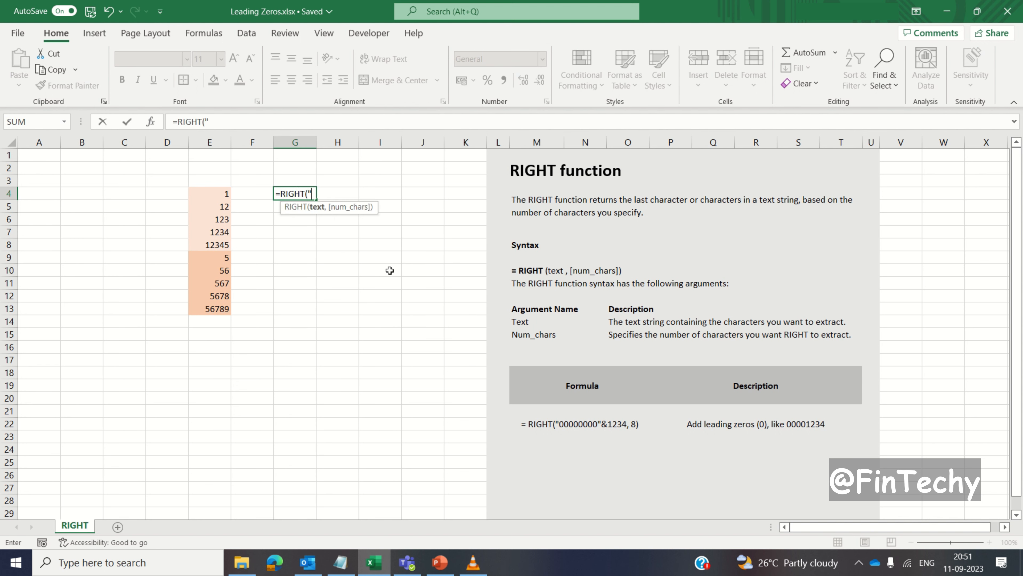
text(00000000"&)
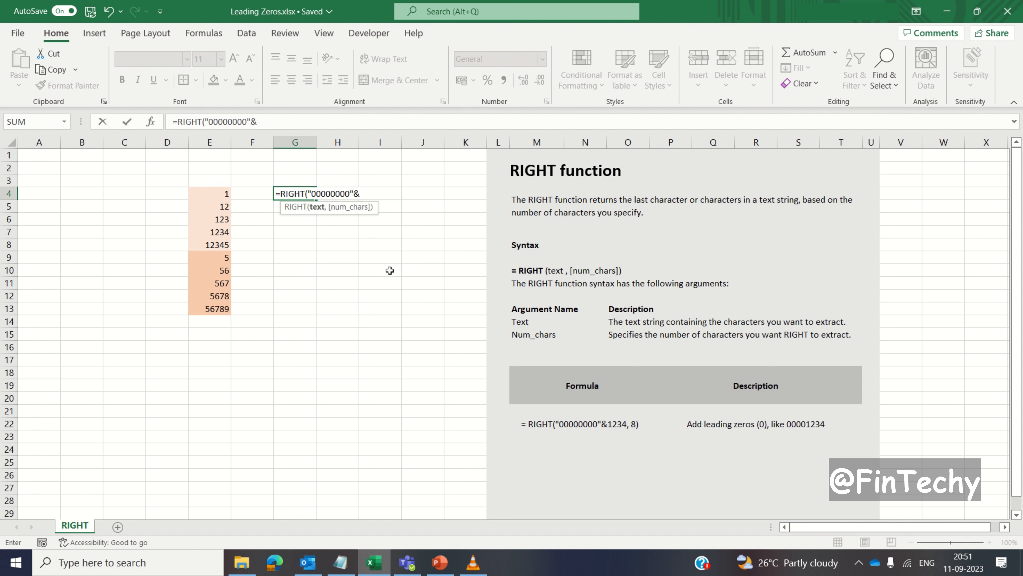
click(209, 196)
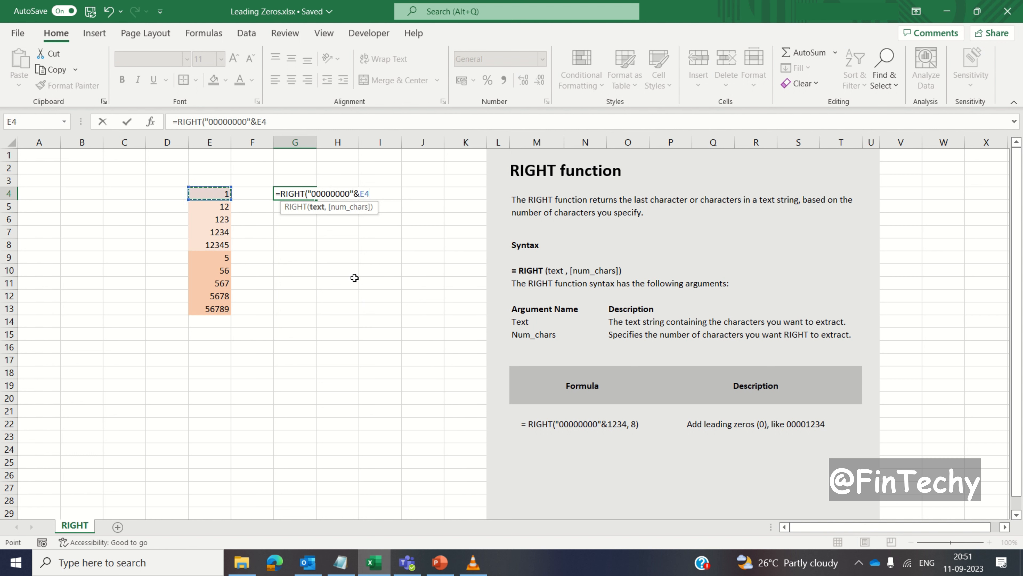
text(,8)
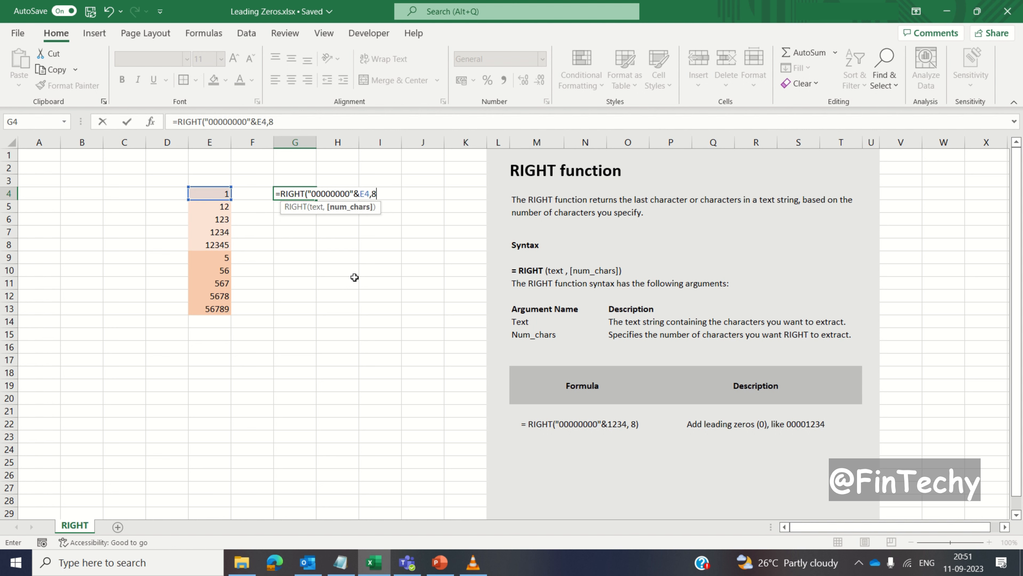
text())
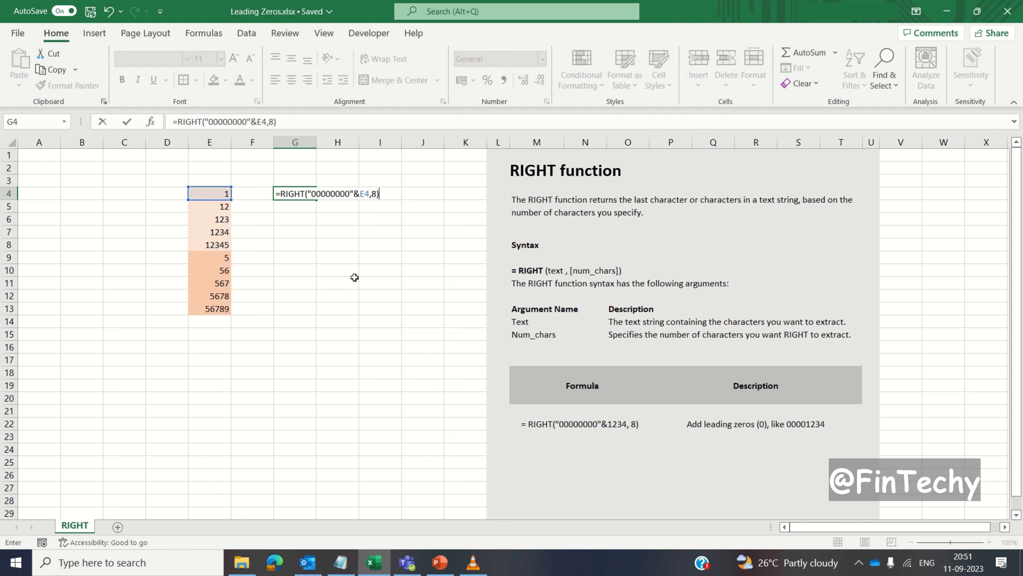
key(Return)
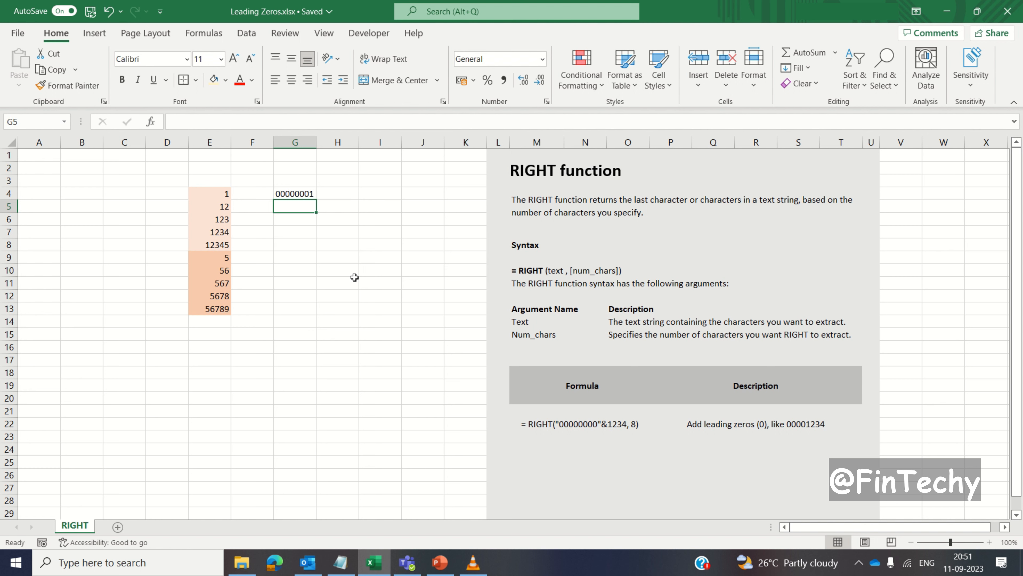
key(Up)
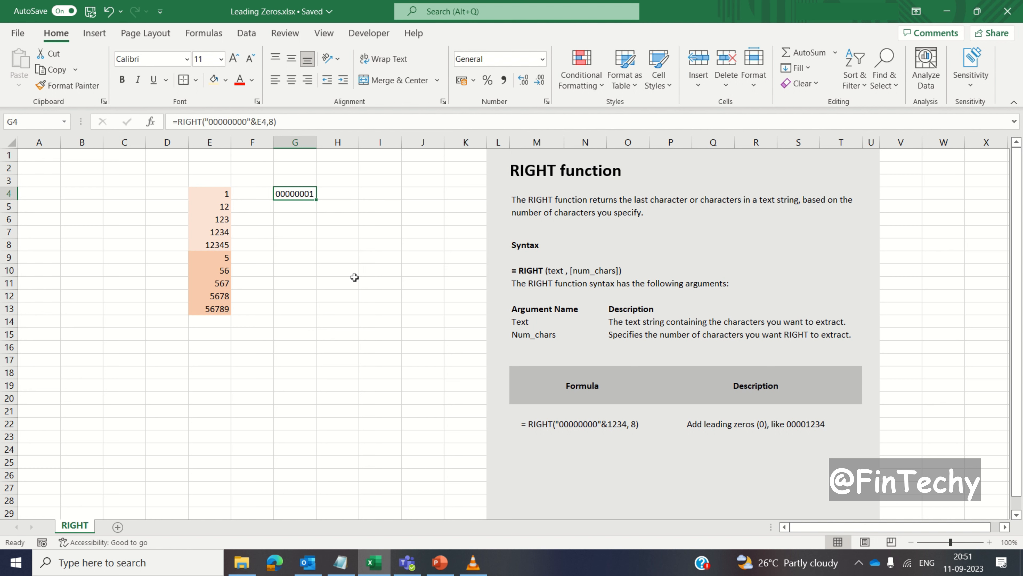
key(F2)
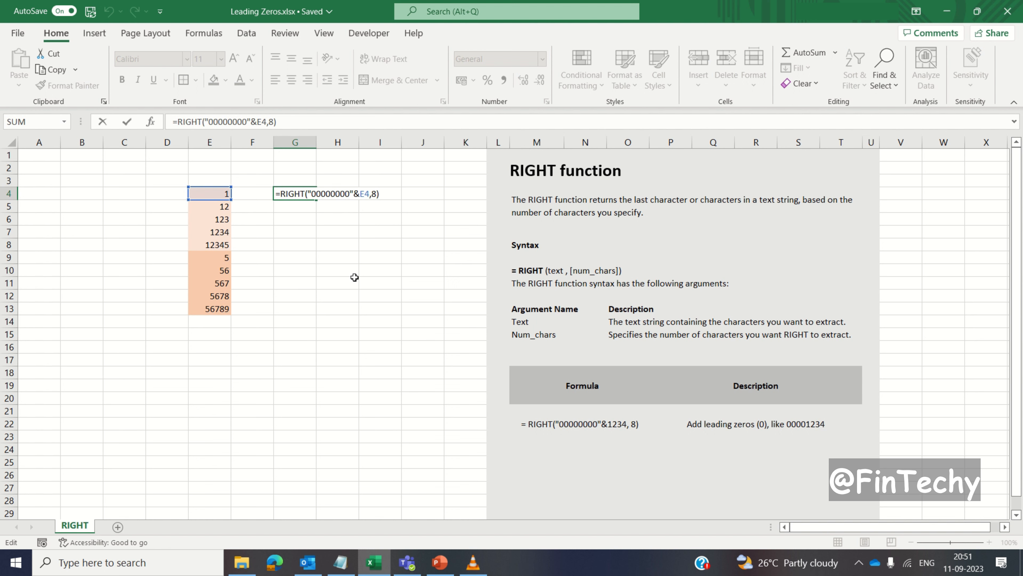
key(ctrl+Return)
- Fill the RIGHT formula from G4 down through G13
key(ctrl+Left)
key(ctrl+Down)
key(Right)
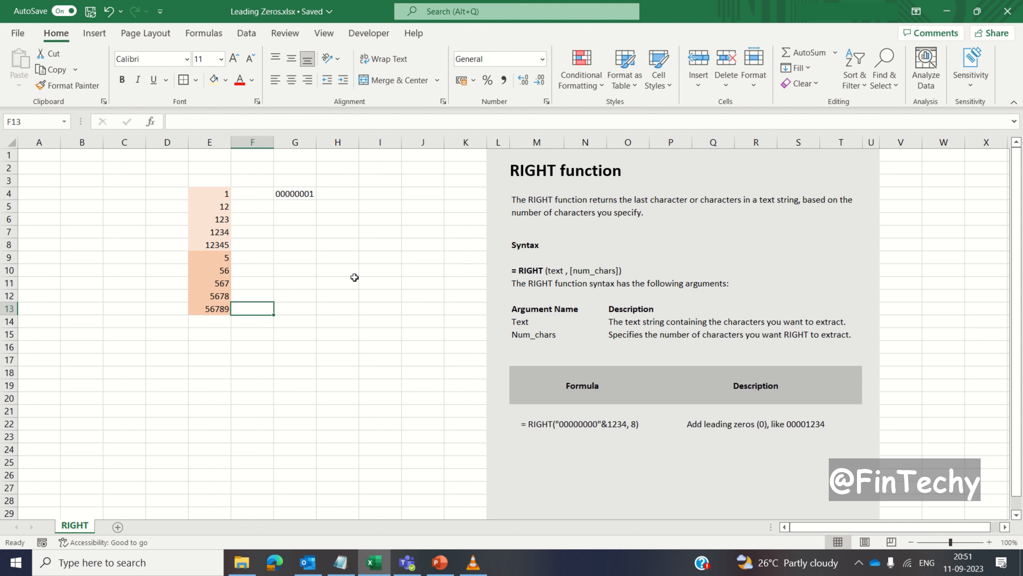
key(Right)
key(ctrl+shift+Up)
key(ctrl+d)
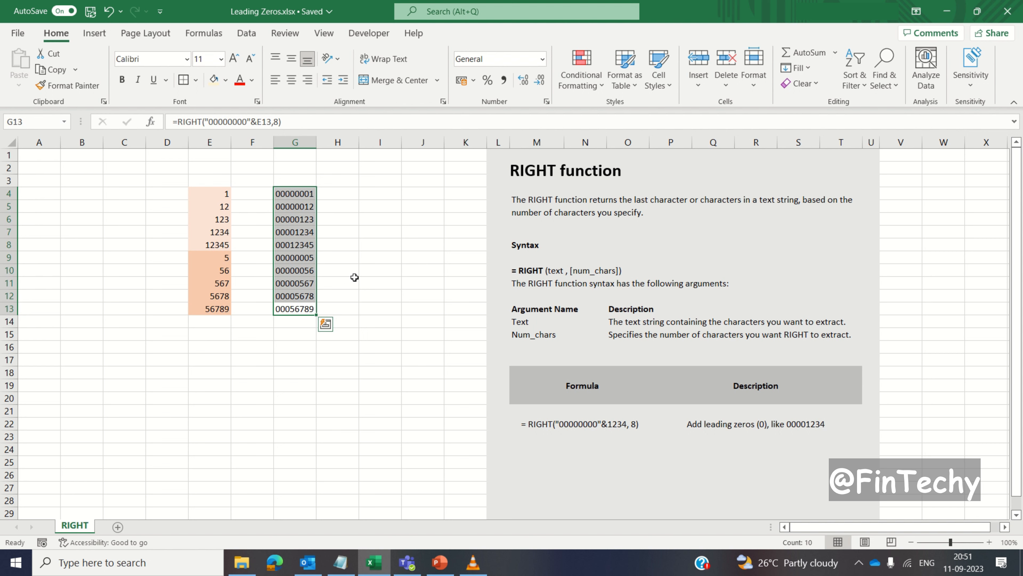
key(Right)
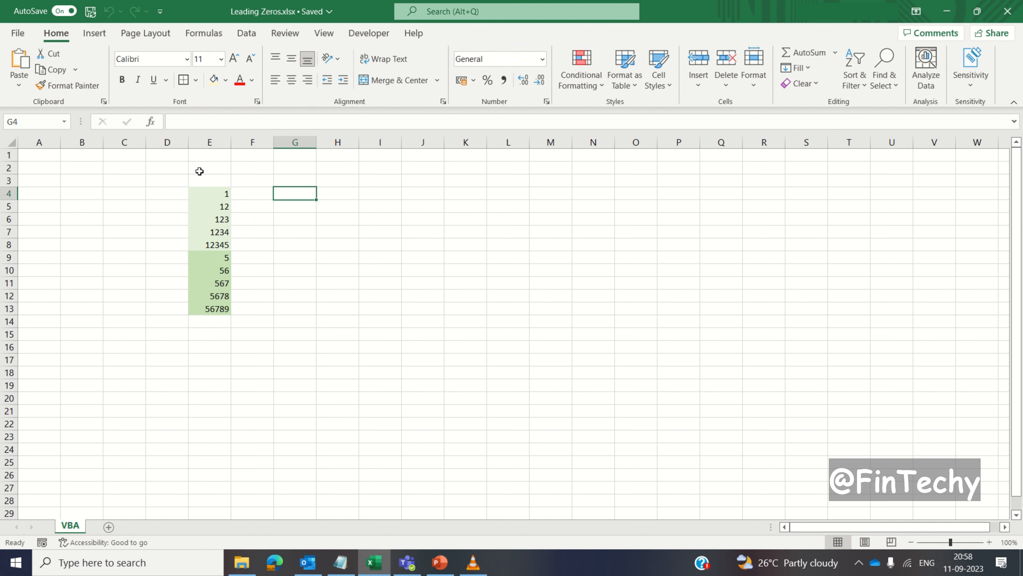
- Open the Visual Basic editor and insert a new standard module into the Leading Zeros.xlsx project
click(369, 33)
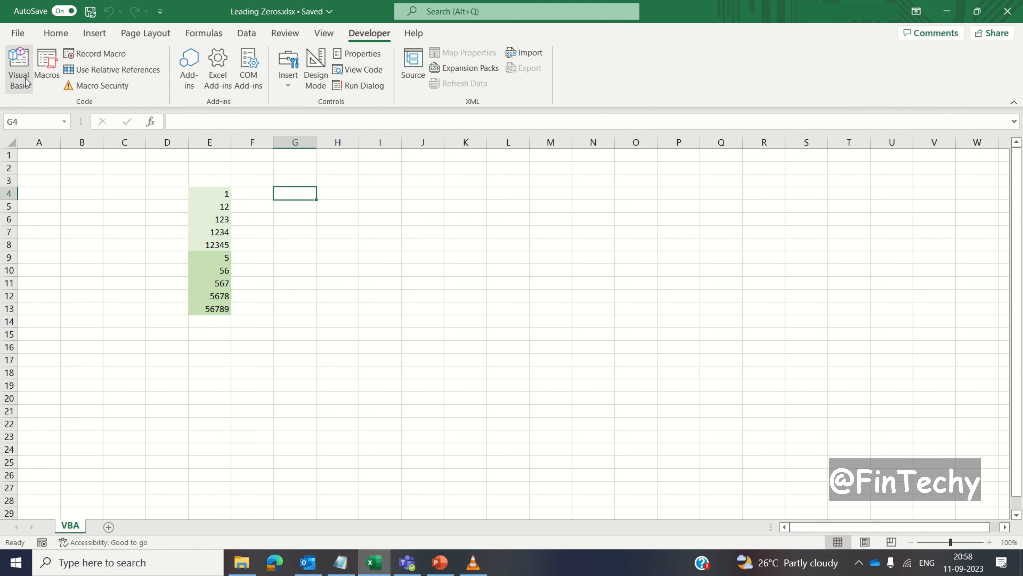
click(18, 69)
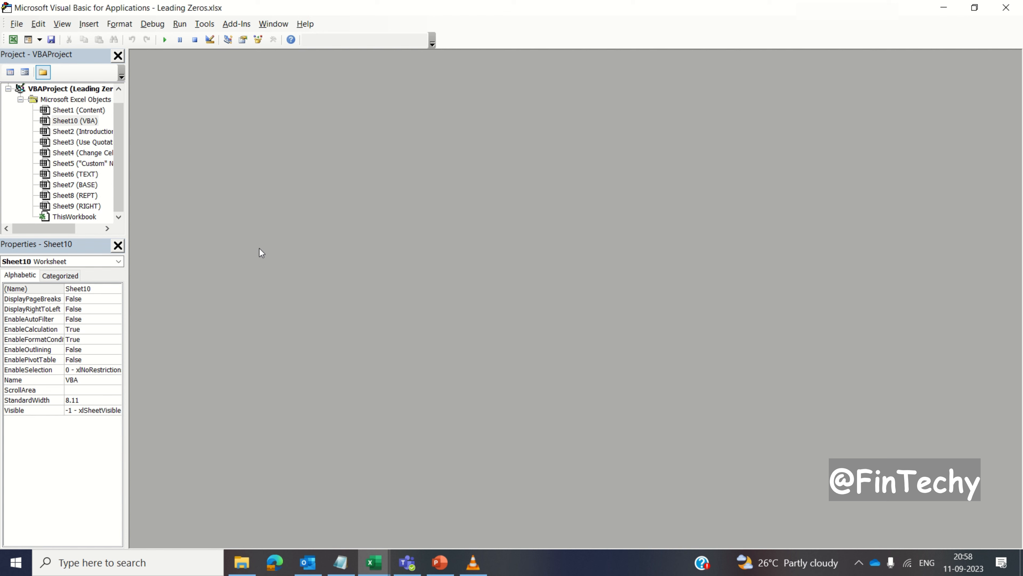
click(89, 24)
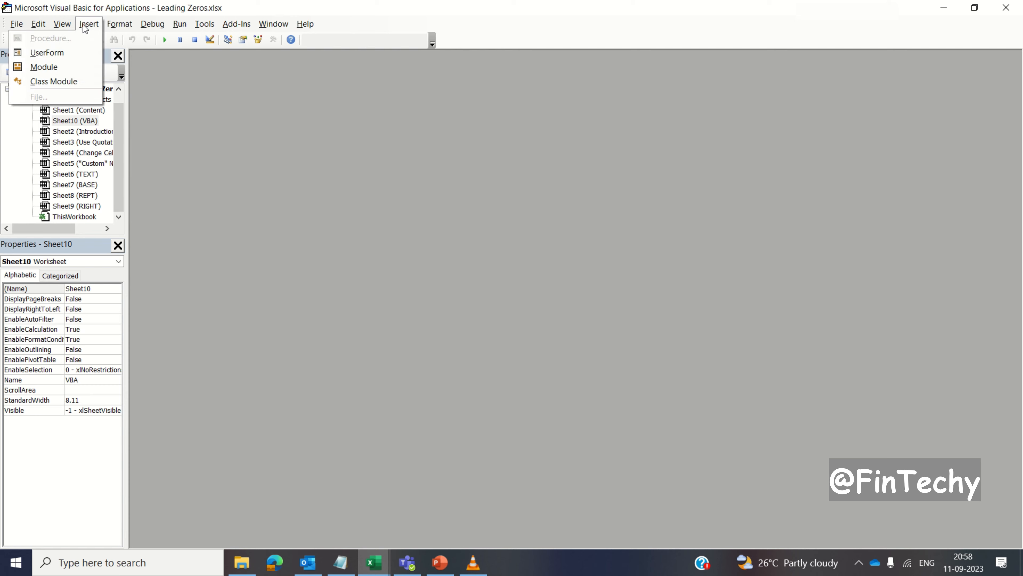
click(57, 71)
- Copy the whole AddLeadingZeros function from VBA_Code.txt in Notepad into the empty module, and collapse the project's Microsoft Excel Objects folder
click(353, 562)
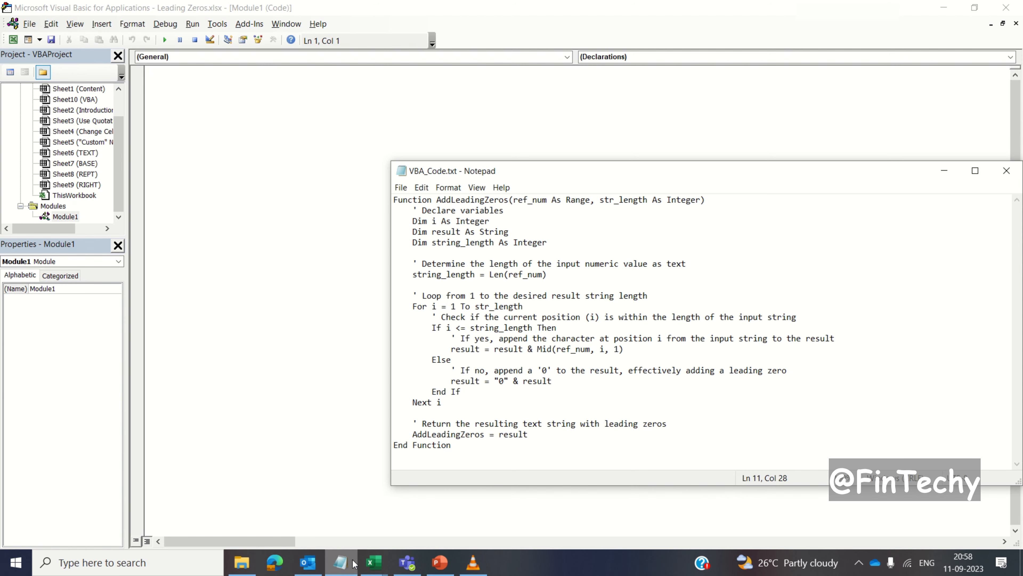
key(ctrl+a)
key(ctrl+c)
click(257, 104)
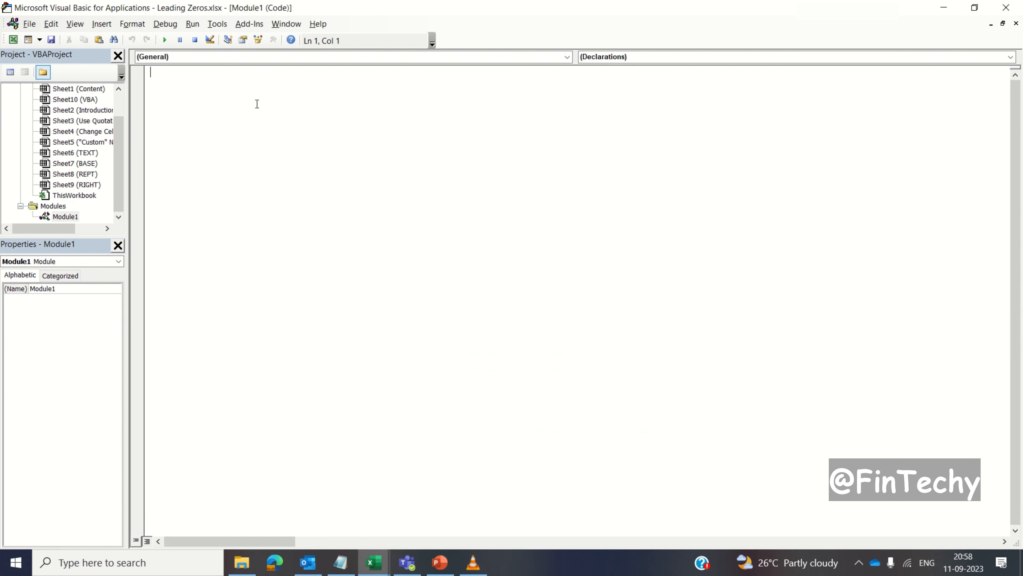
key(ctrl+v)
key(Up)
key(Up)
key(Up)
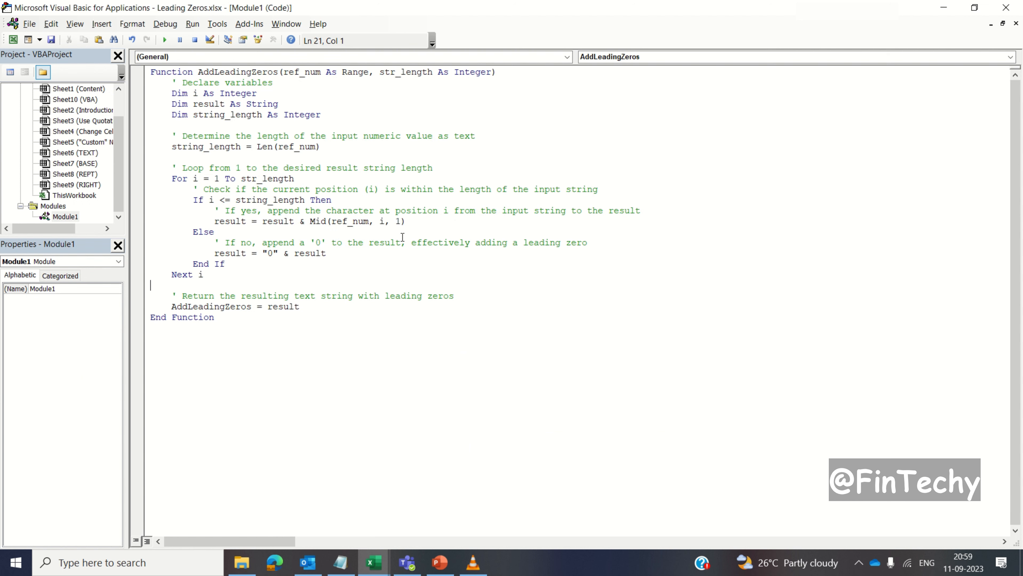
drag(121, 194, 121, 161)
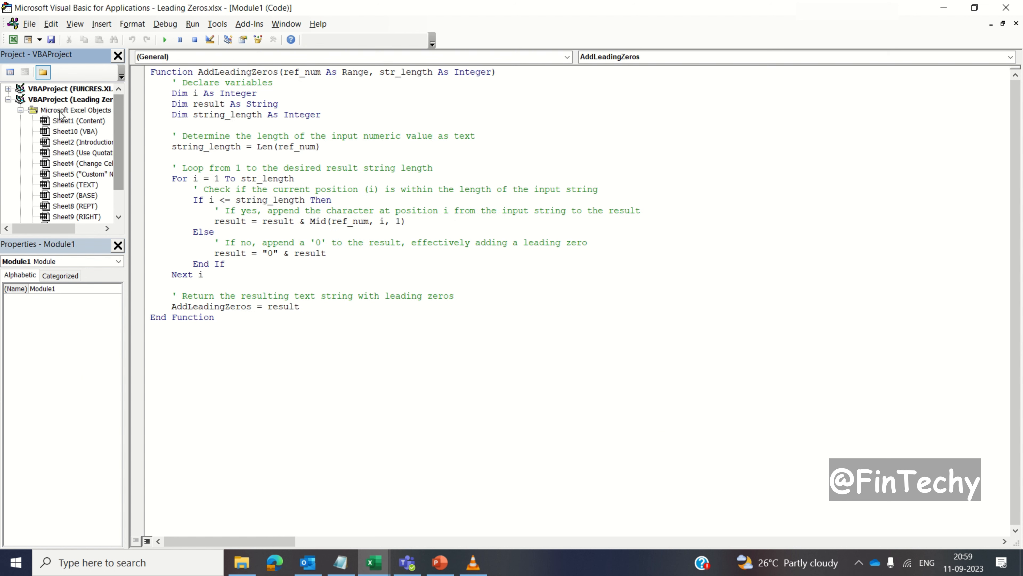
click(21, 110)
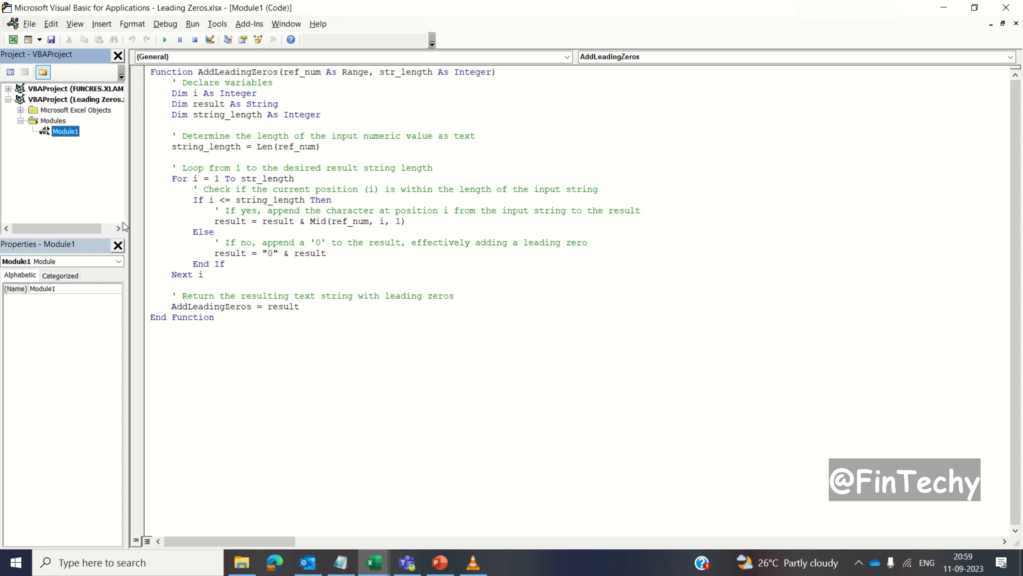
- Examine the AddLeadingZeros function's name, its ref_num and str_length arguments, and the declarations of i, result and string_length
double_click(224, 74)
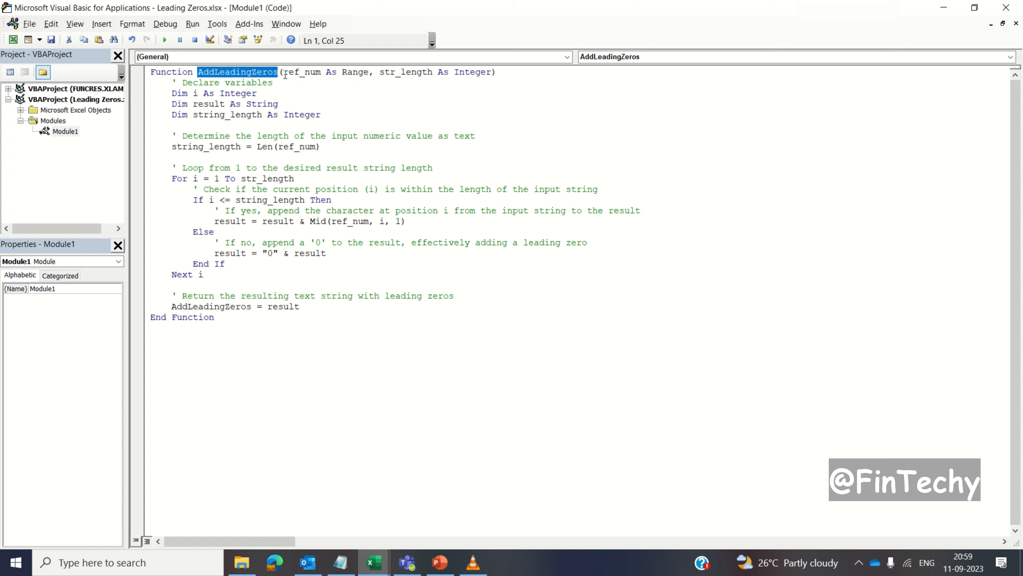
drag(282, 73, 491, 73)
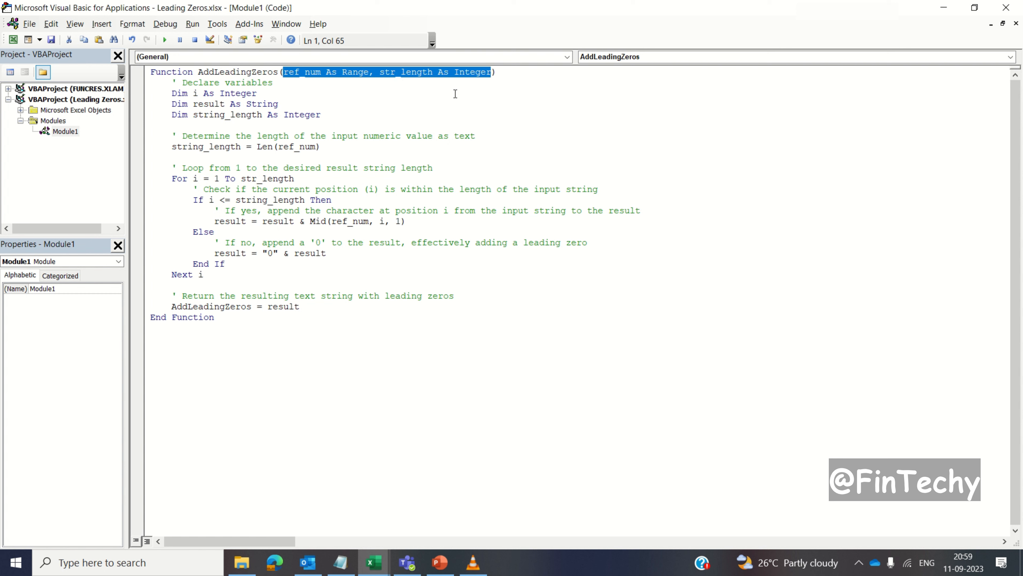
click(412, 98)
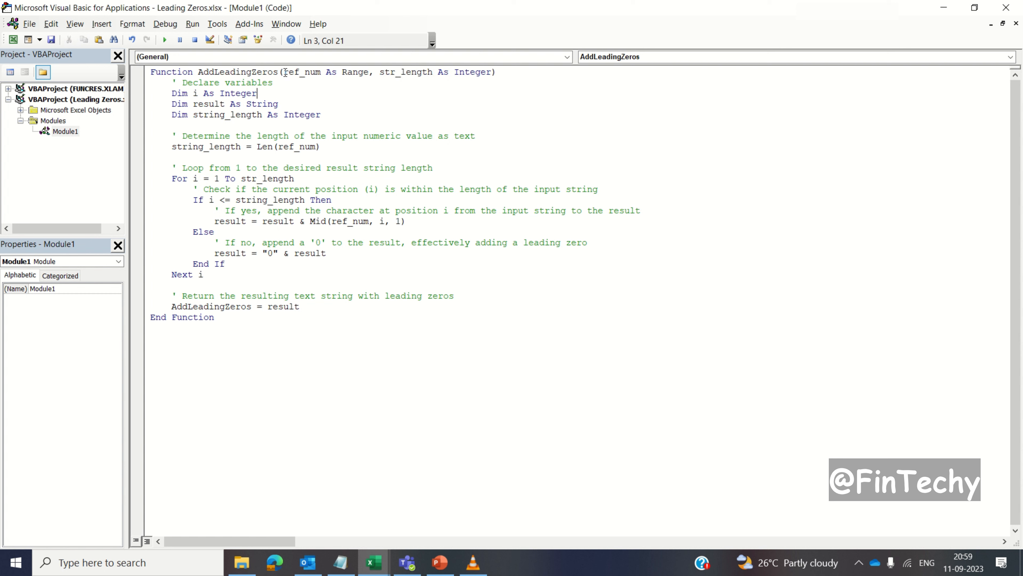
drag(283, 72, 368, 74)
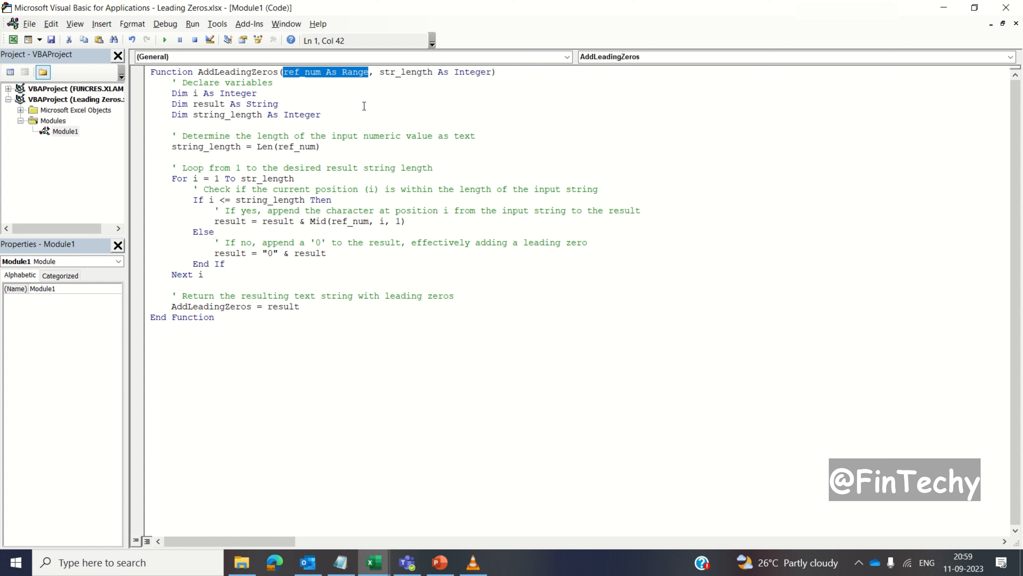
drag(379, 72, 490, 73)
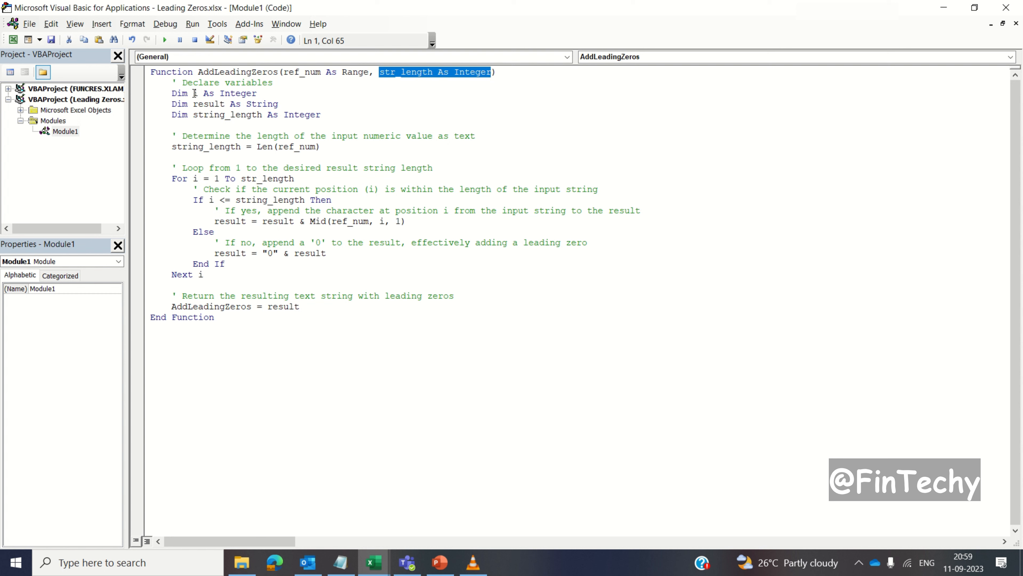
drag(194, 93, 257, 93)
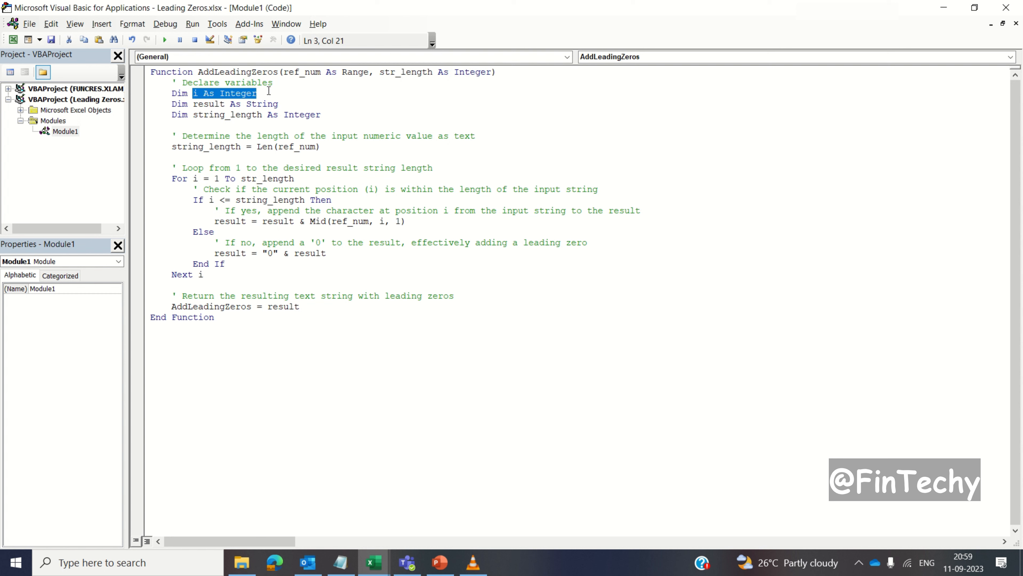
double_click(196, 105)
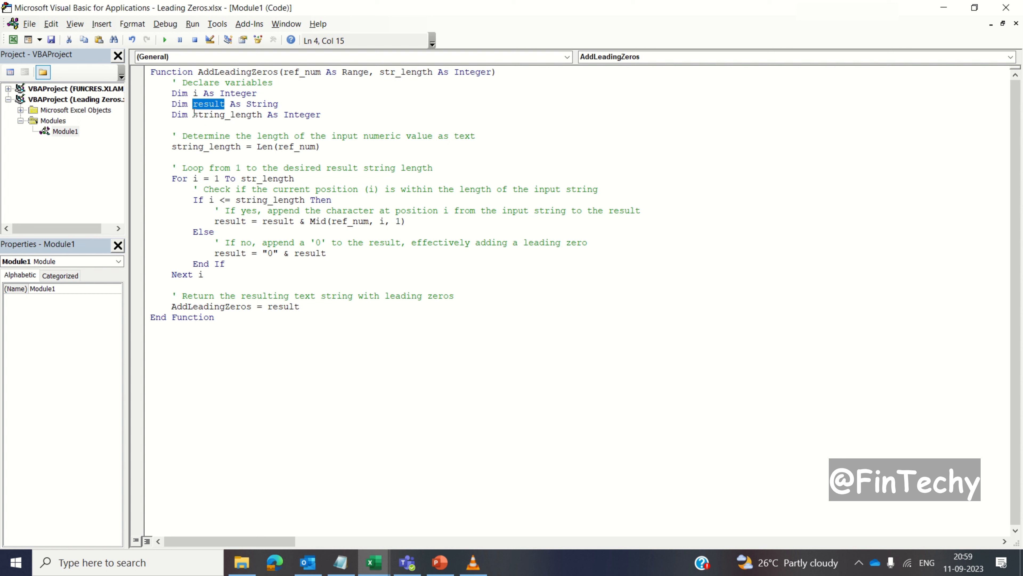
drag(193, 115, 336, 115)
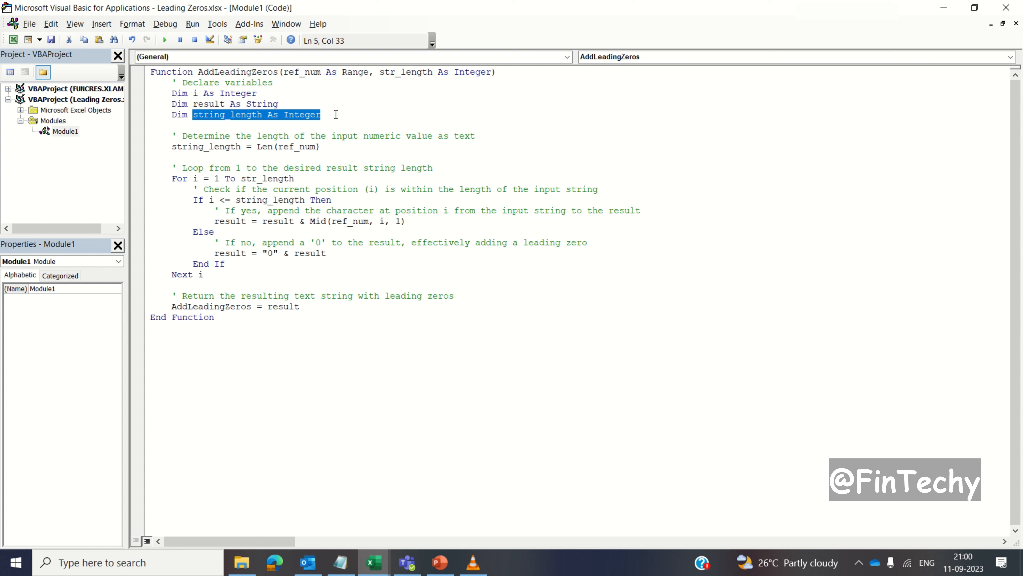
click(336, 115)
- Examine the For loop, both branches of its If statement, and the line that returns the function's result
drag(182, 168, 299, 177)
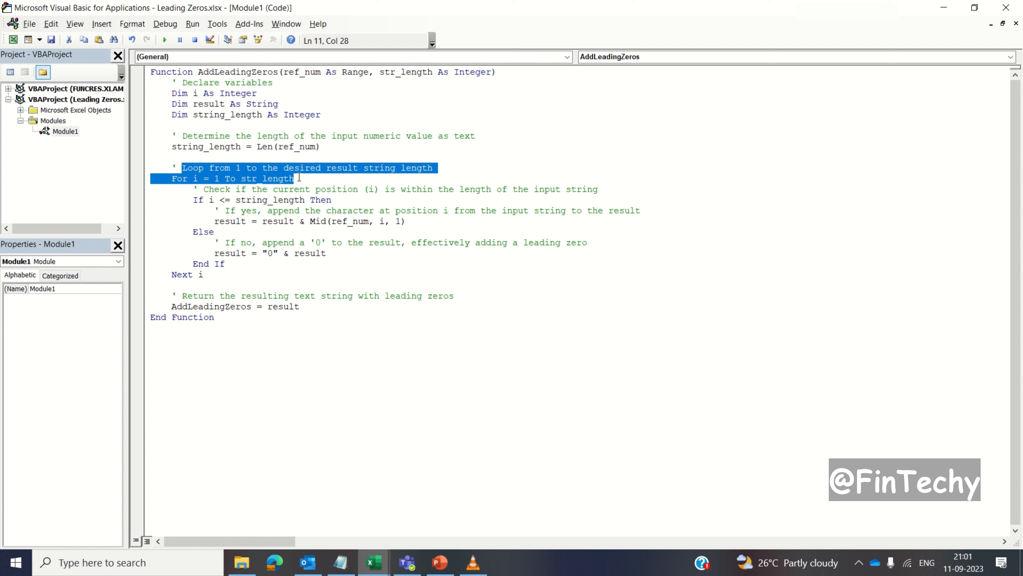
click(300, 178)
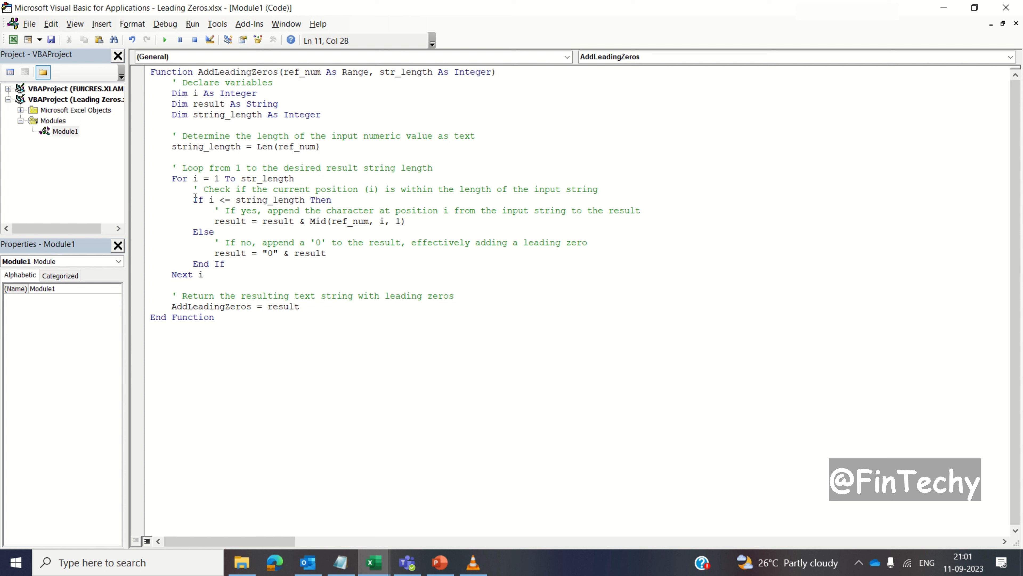
drag(193, 200, 348, 254)
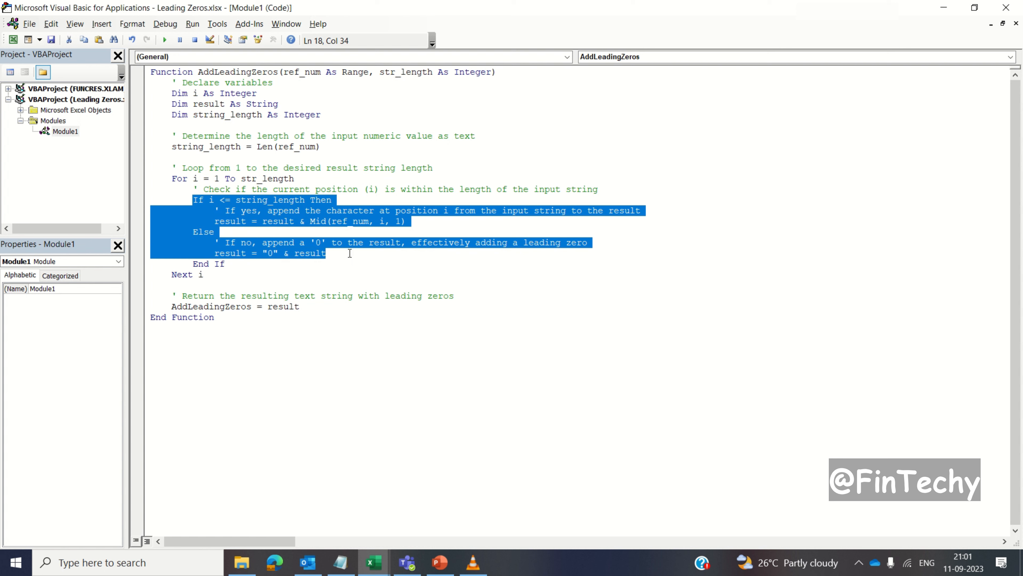
click(349, 253)
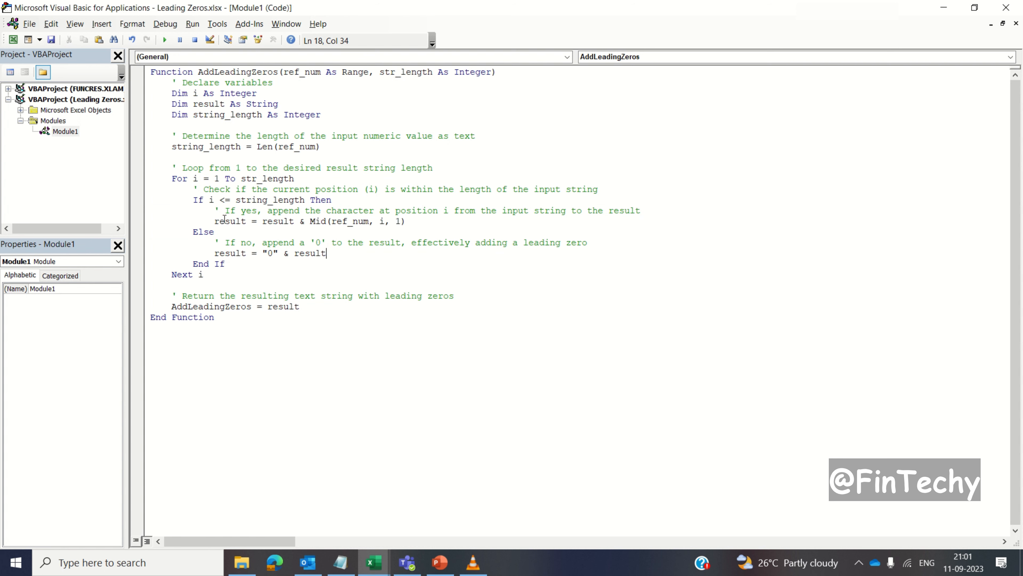
drag(209, 221, 426, 221)
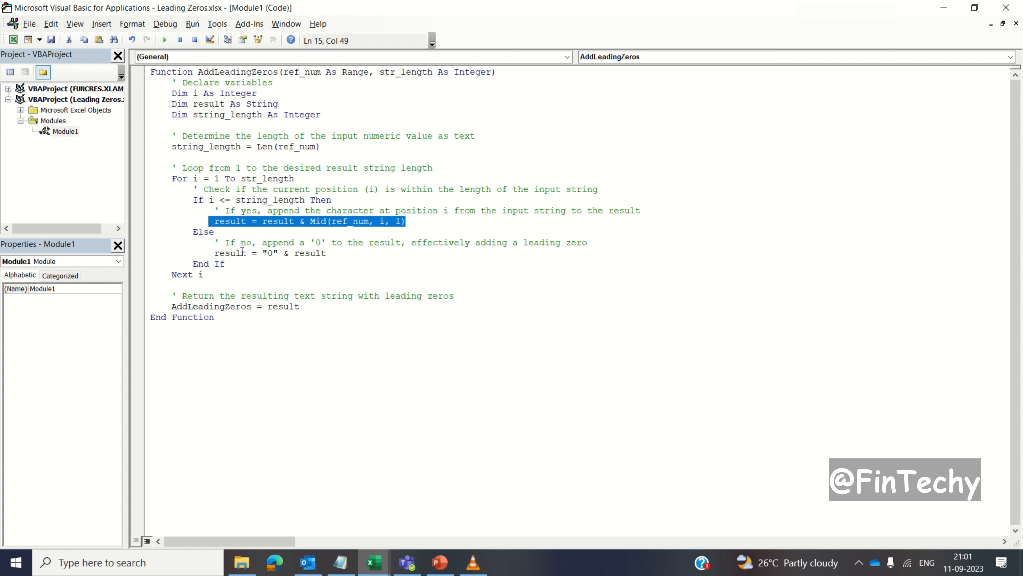
drag(213, 253, 328, 254)
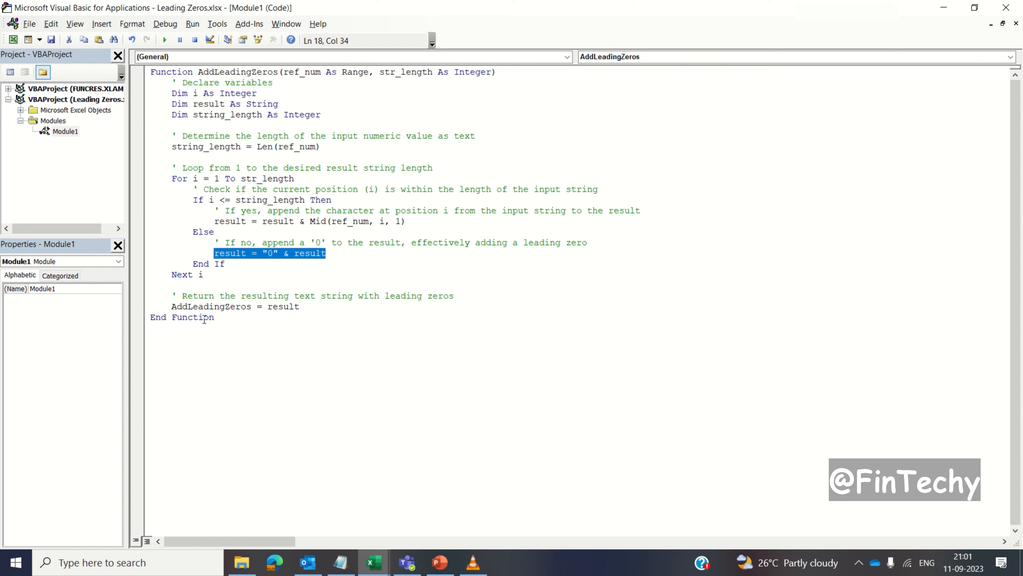
drag(171, 307, 304, 307)
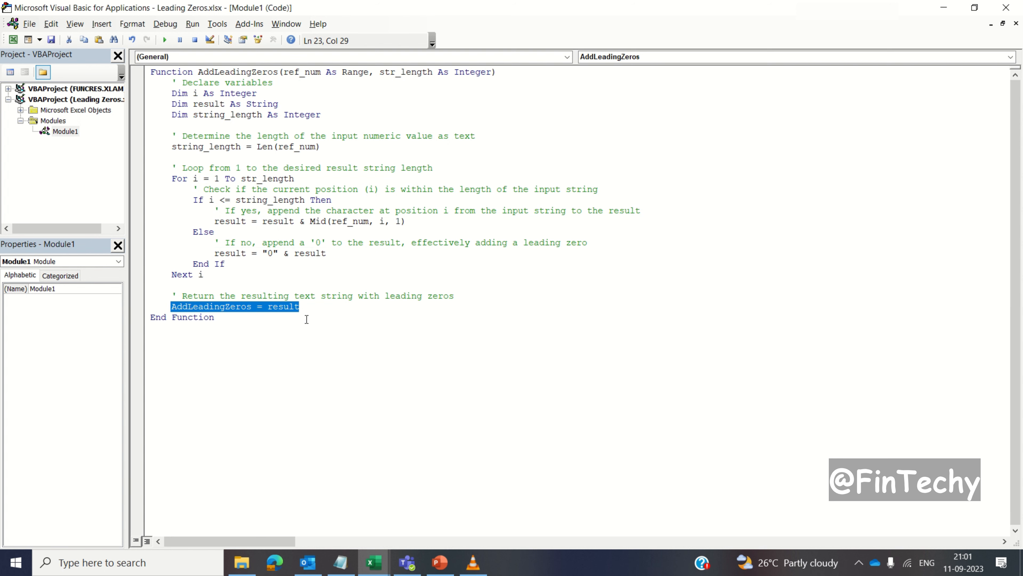
click(313, 309)
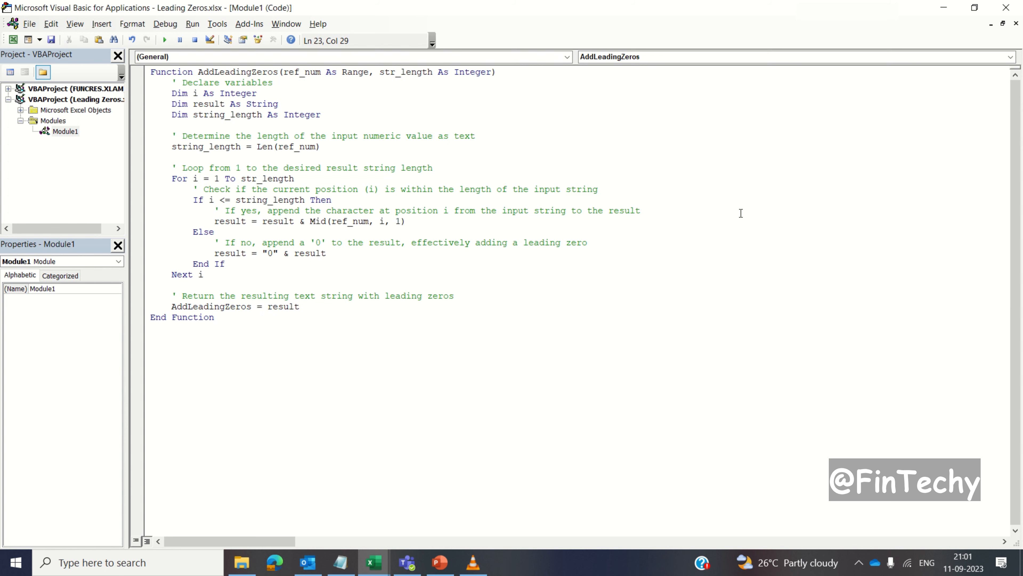
- Close the code editor and enter the formula =AddLeadingZeros(E4,8) in cell G4 of the VBA sheet
click(1006, 9)
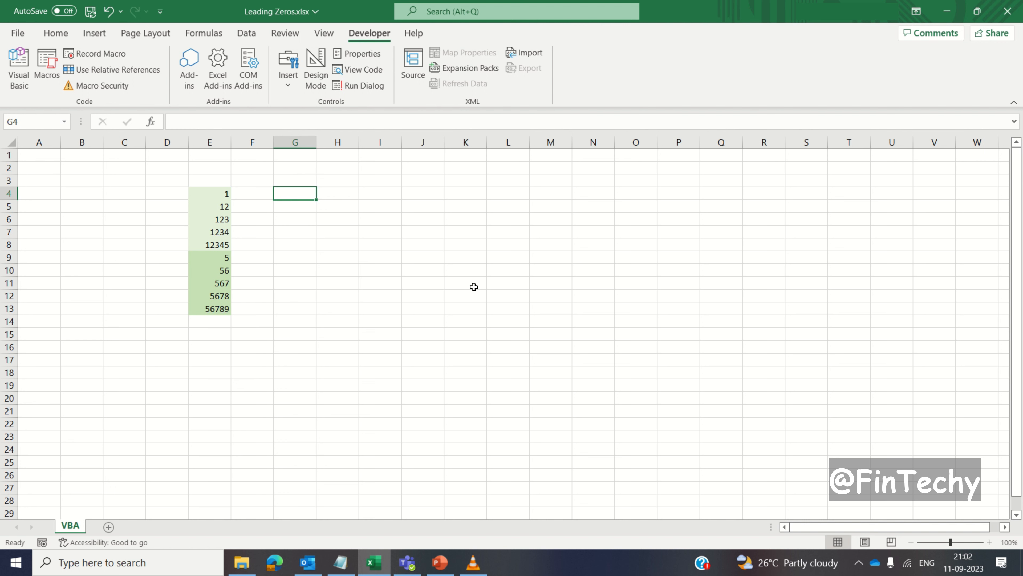
text(=add)
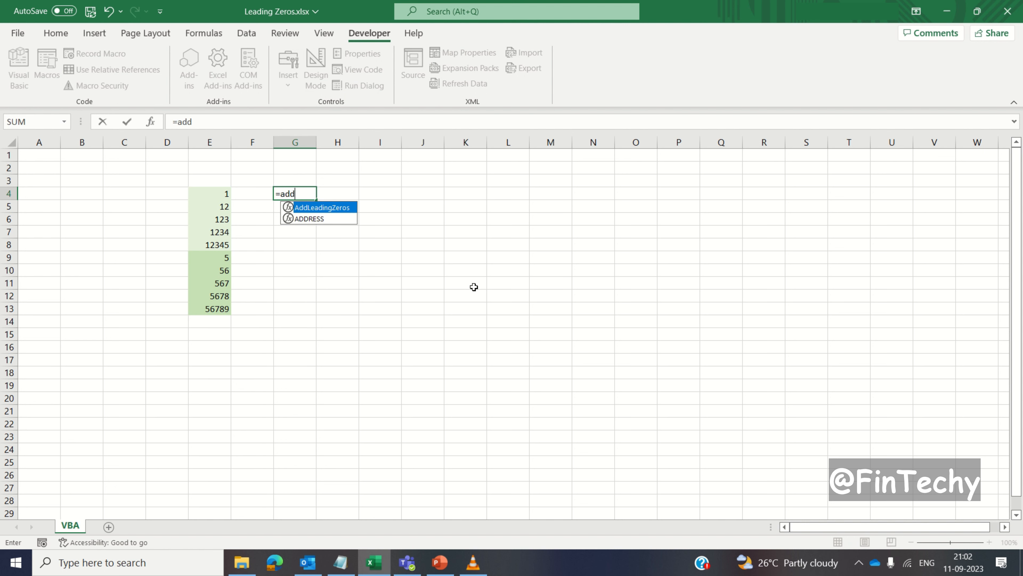
key(Tab)
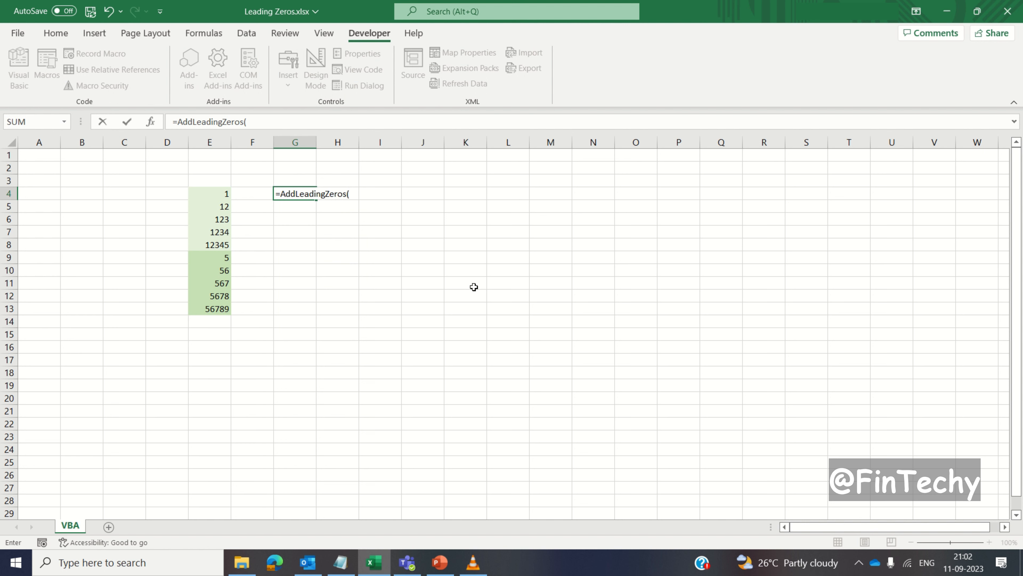
click(205, 196)
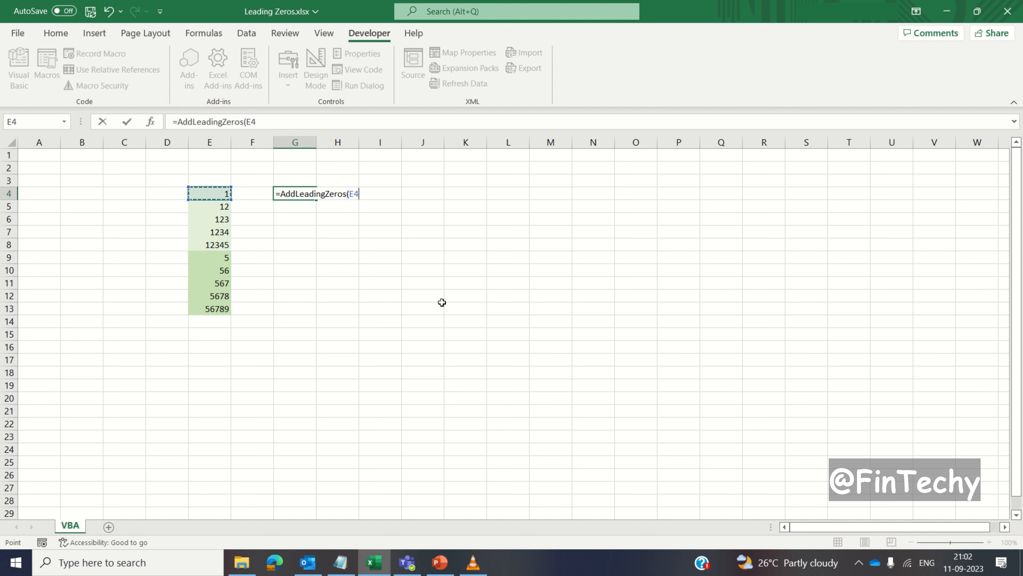
text(,8))
key(Return)
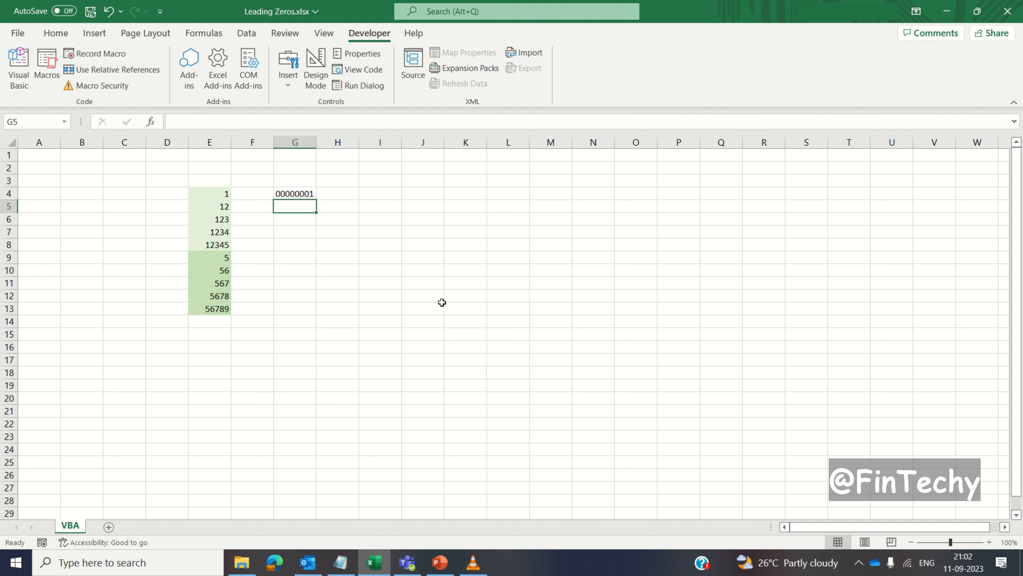
- Fill the AddLeadingZeros formula from G4 down through G13
key(ctrl+Left)
key(ctrl+Down)
key(Right)
key(Right)
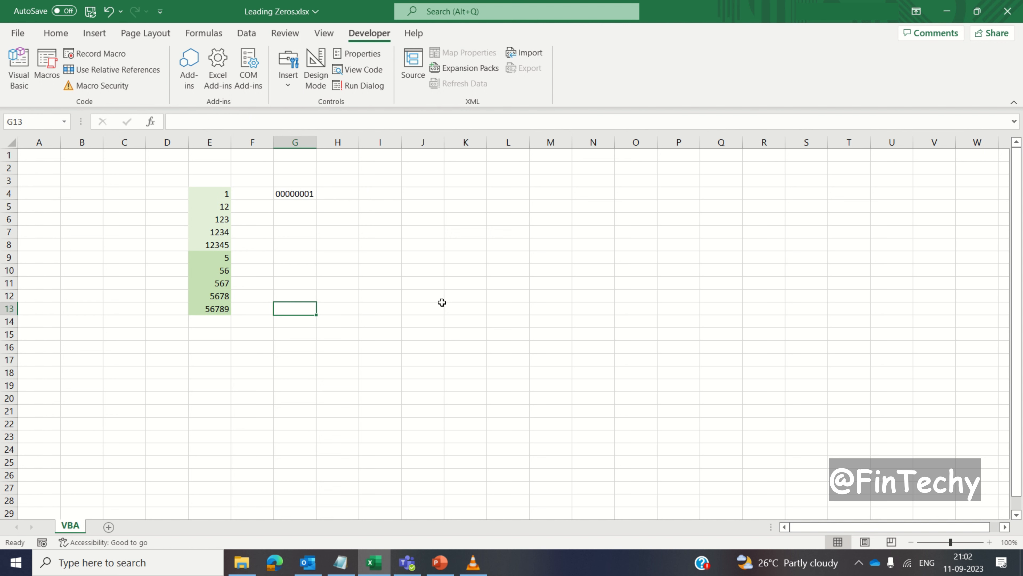
key(ctrl+shift+Up)
key(ctrl+d)
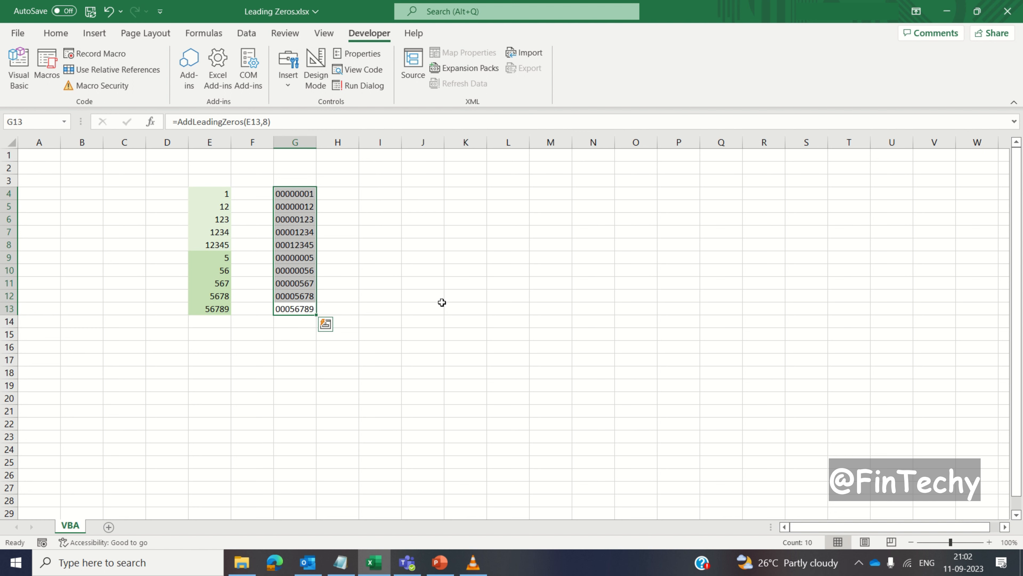